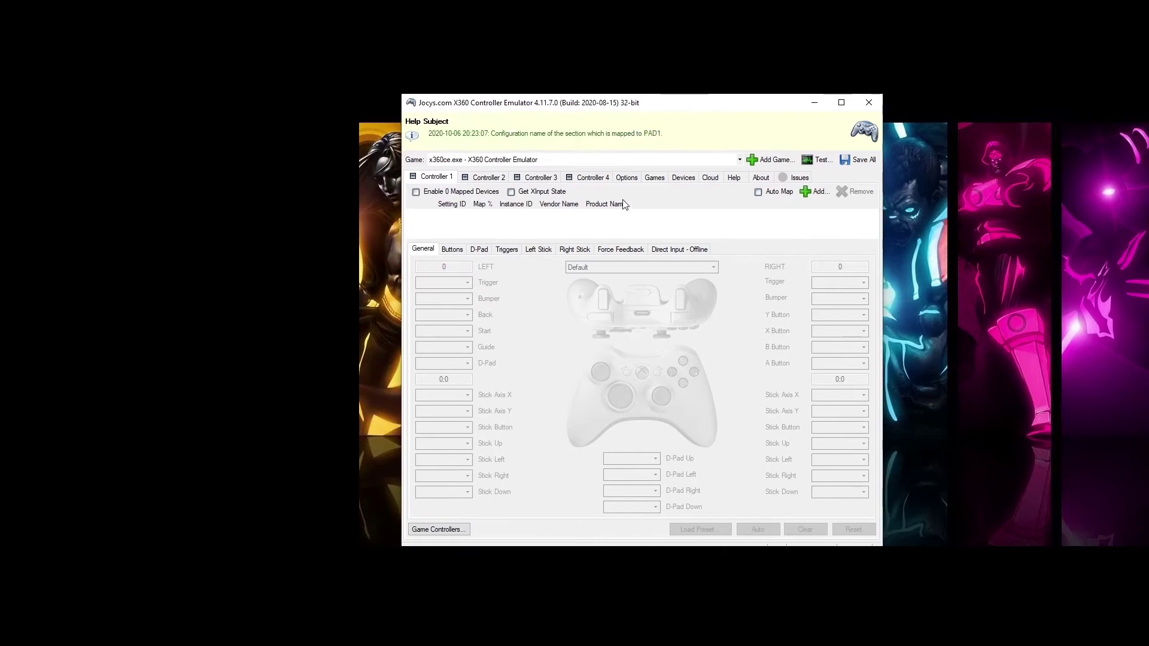
Step: Start the Atgames Legends Ultimate auto config from Options and acknowledge the system-changes-completed message
{"action": "left_click", "coordinate": [626, 178]}
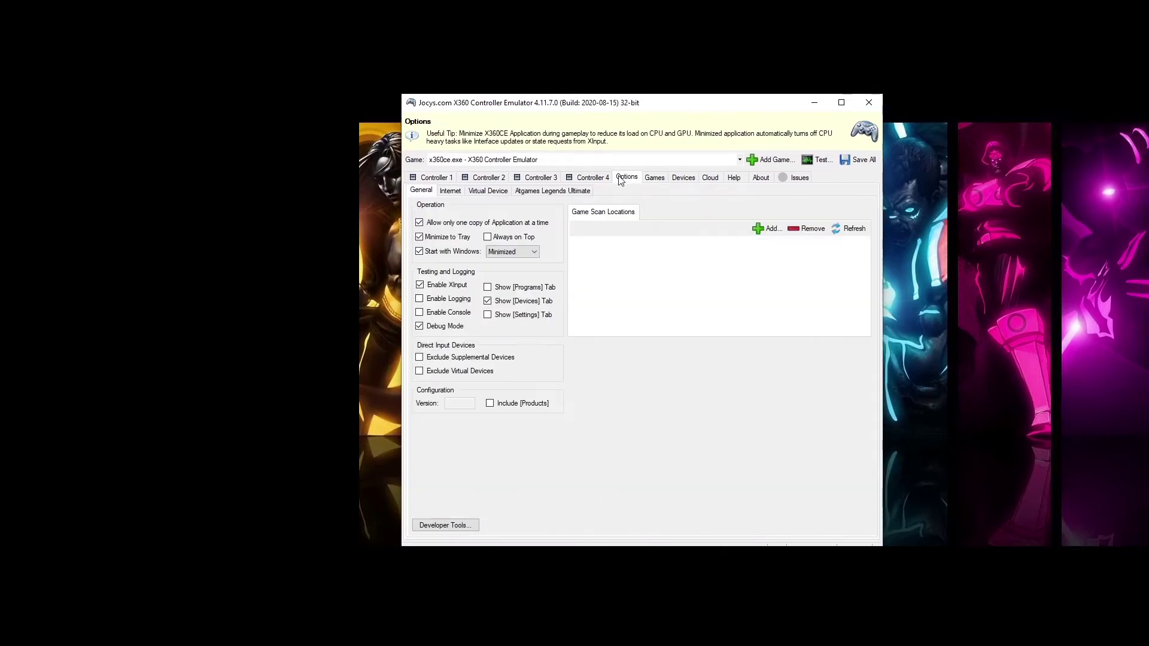
{"action": "left_click", "coordinate": [537, 191]}
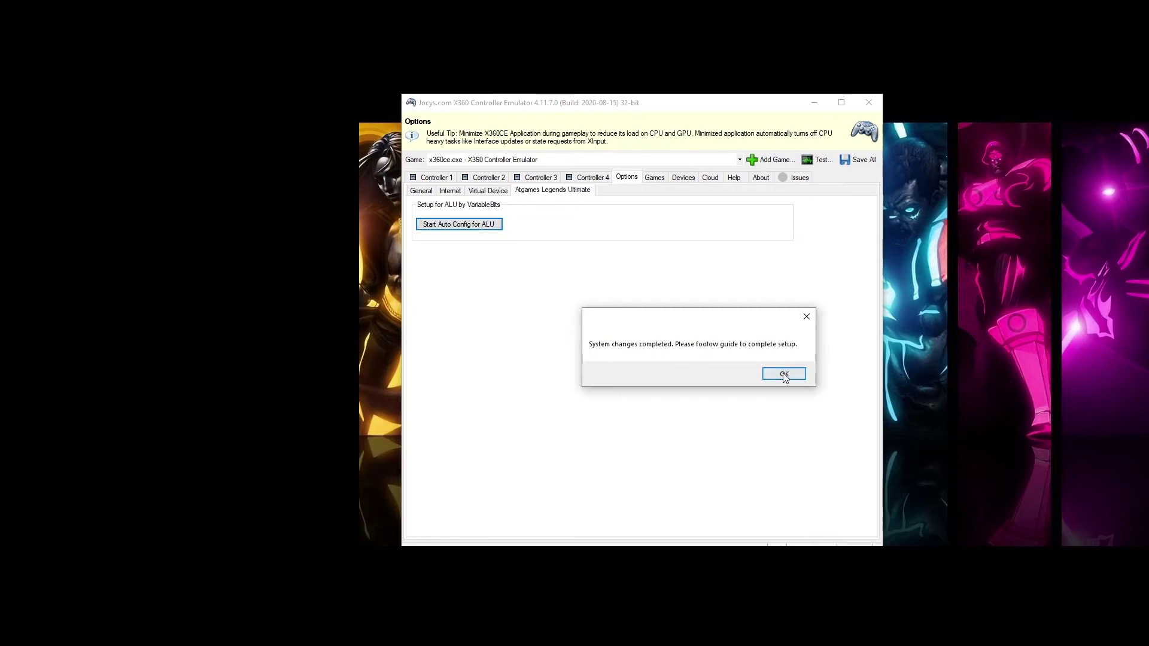
{"action": "left_click", "coordinate": [784, 375]}
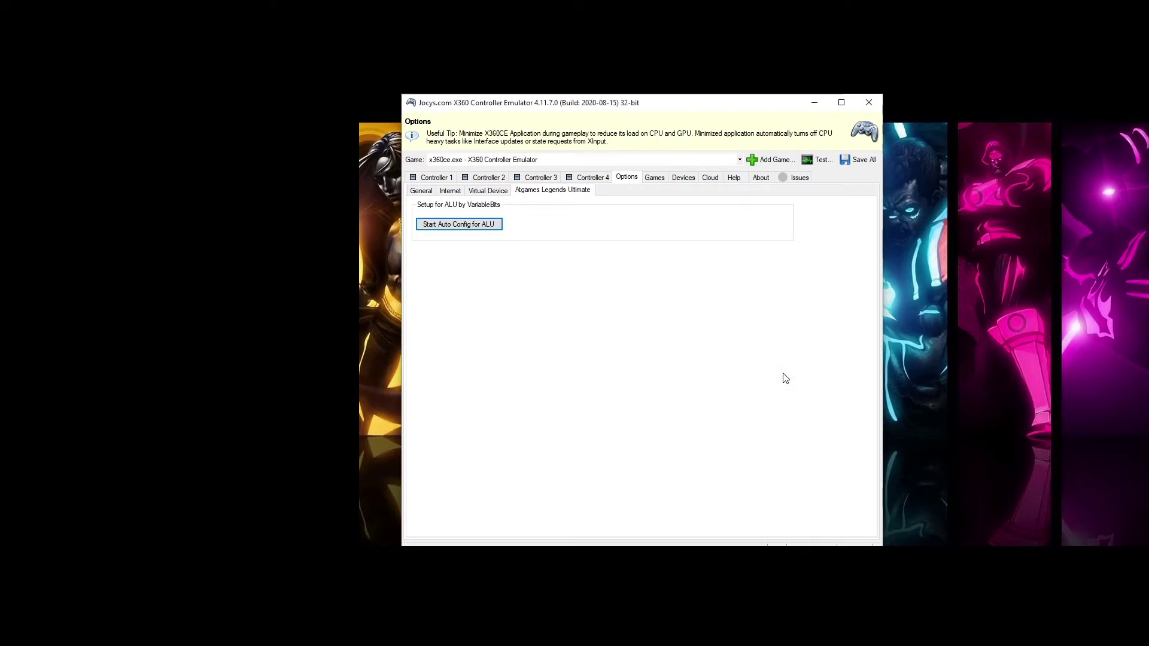
Step: Install HID Guardian from the Virtual Device options, then bring up the Games list showing x360ce.exe
{"action": "left_click", "coordinate": [478, 191]}
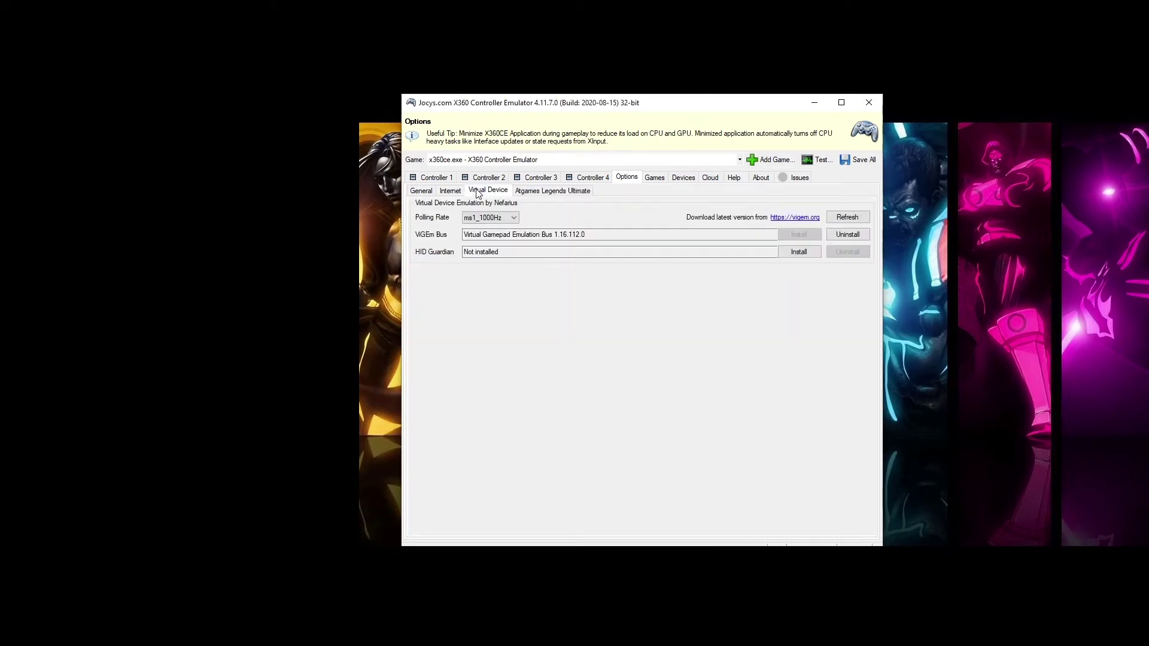
{"action": "left_click", "coordinate": [792, 263]}
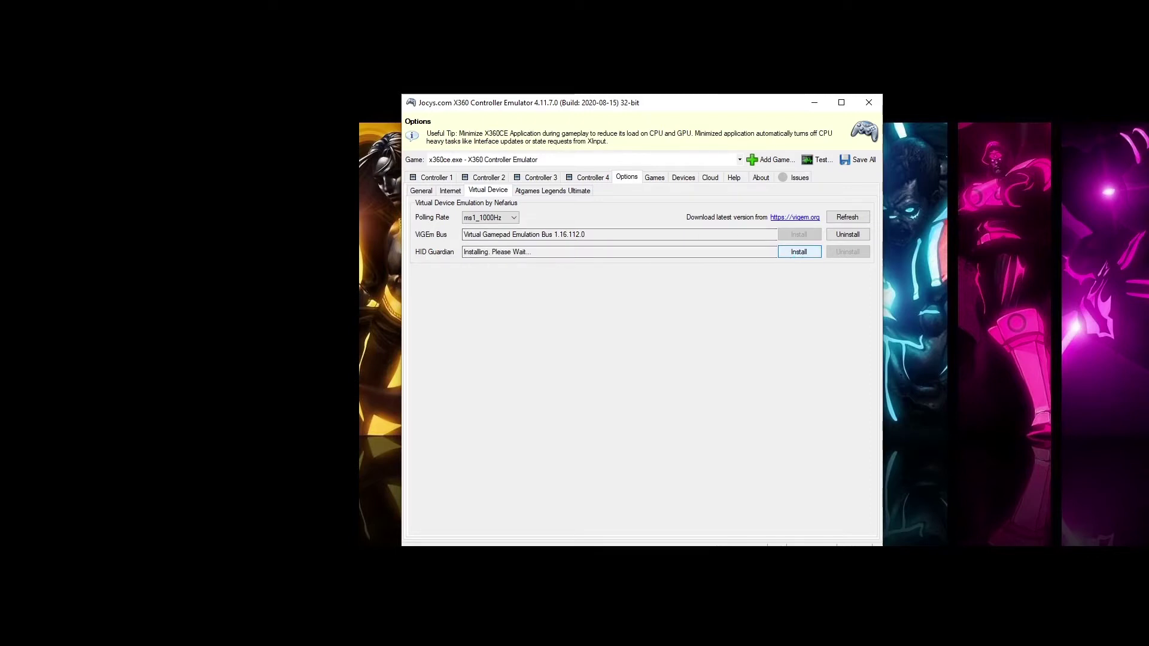
{"action": "left_click", "coordinate": [652, 178]}
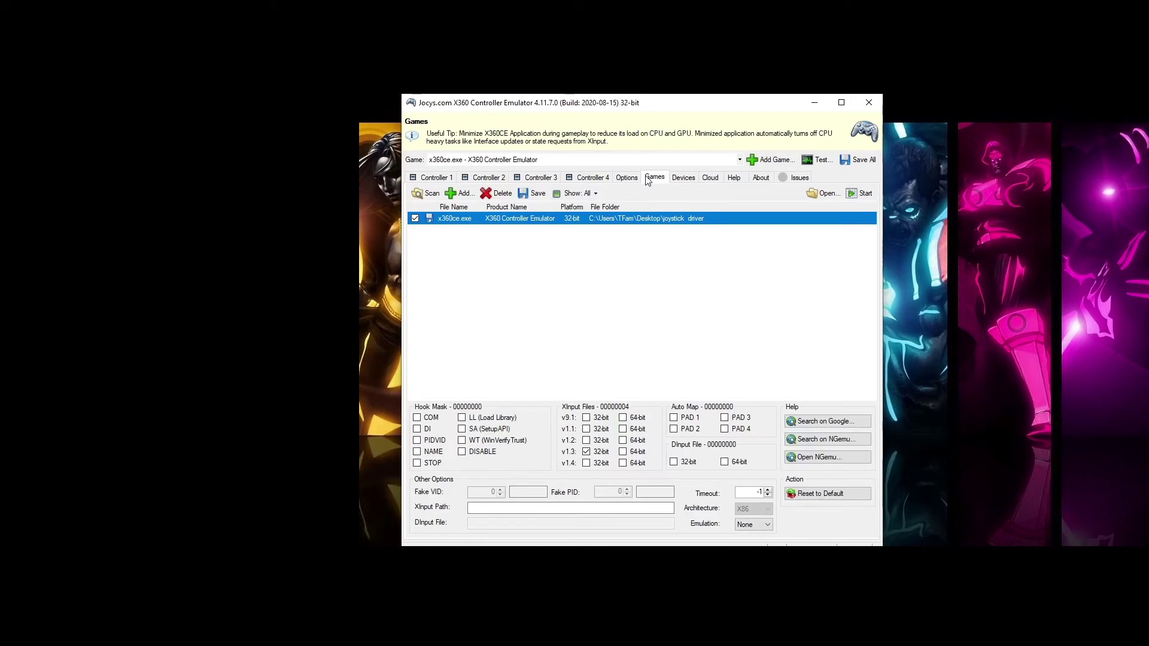
Step: Select both ATGAMES Control Panel devices and synchronize them to HID Guardian, returning to Games
{"action": "left_click", "coordinate": [680, 178]}
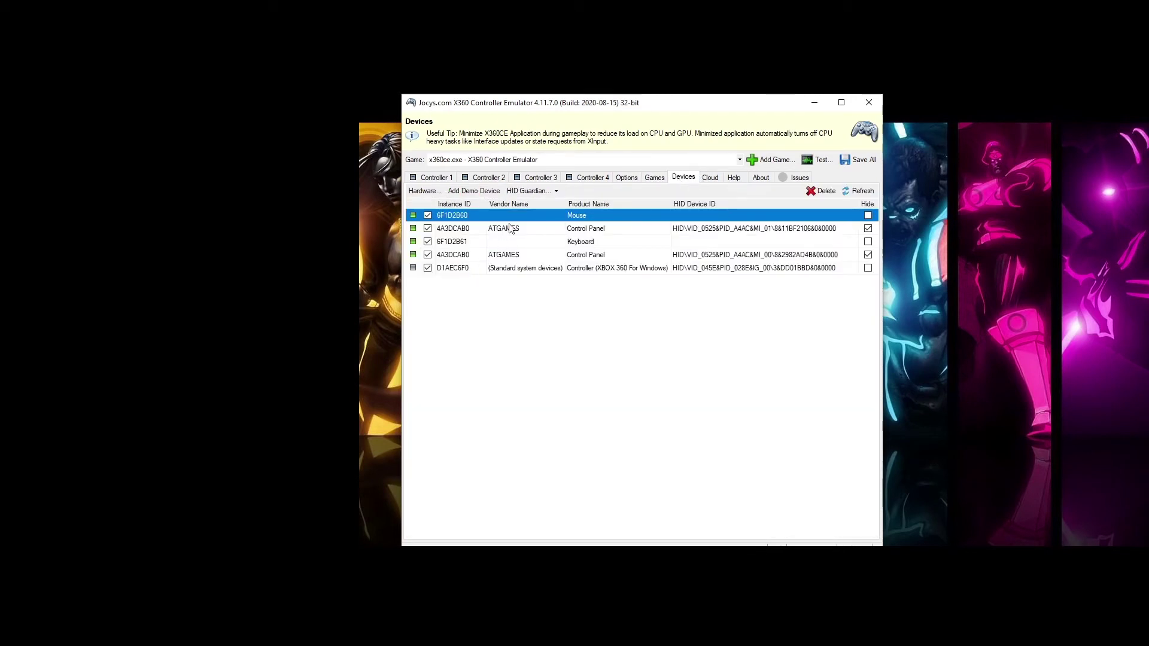
{"action": "left_click", "coordinate": [740, 231]}
{"action": "left_click", "coordinate": [741, 256]}
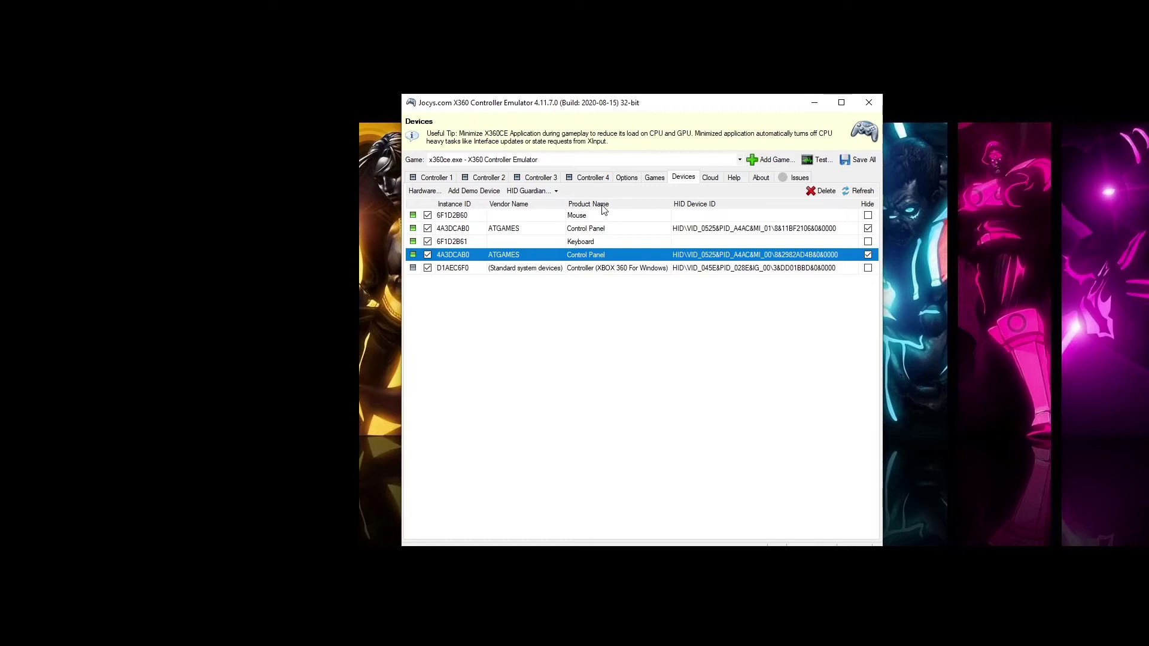
{"action": "left_click", "coordinate": [549, 189]}
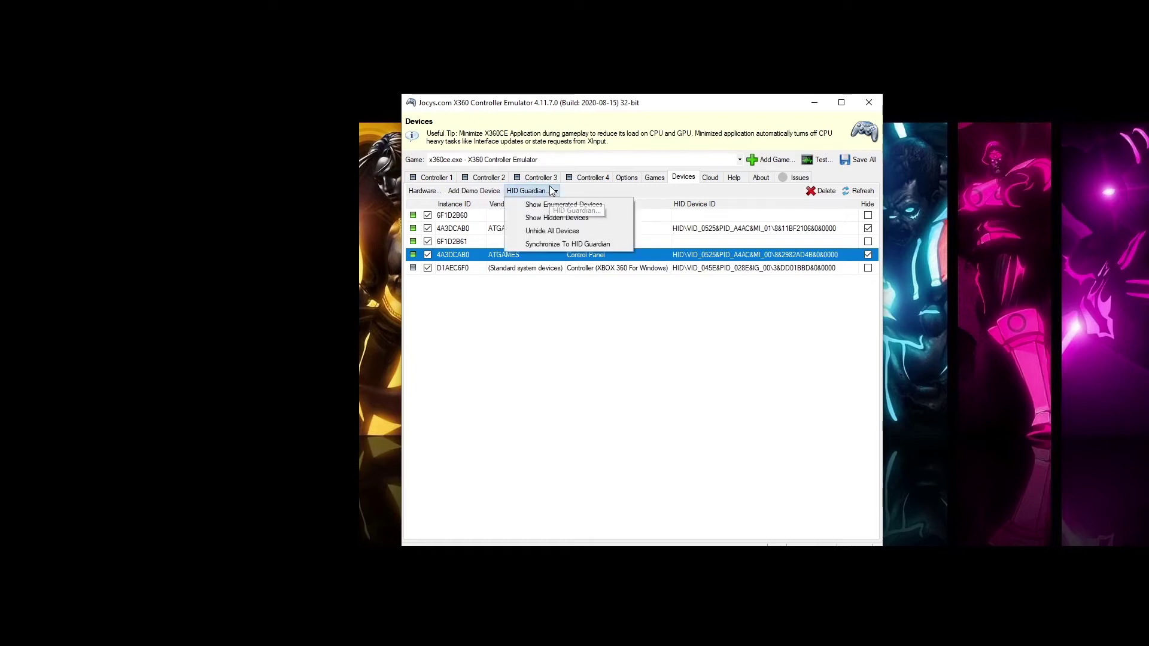
{"action": "left_click", "coordinate": [563, 246]}
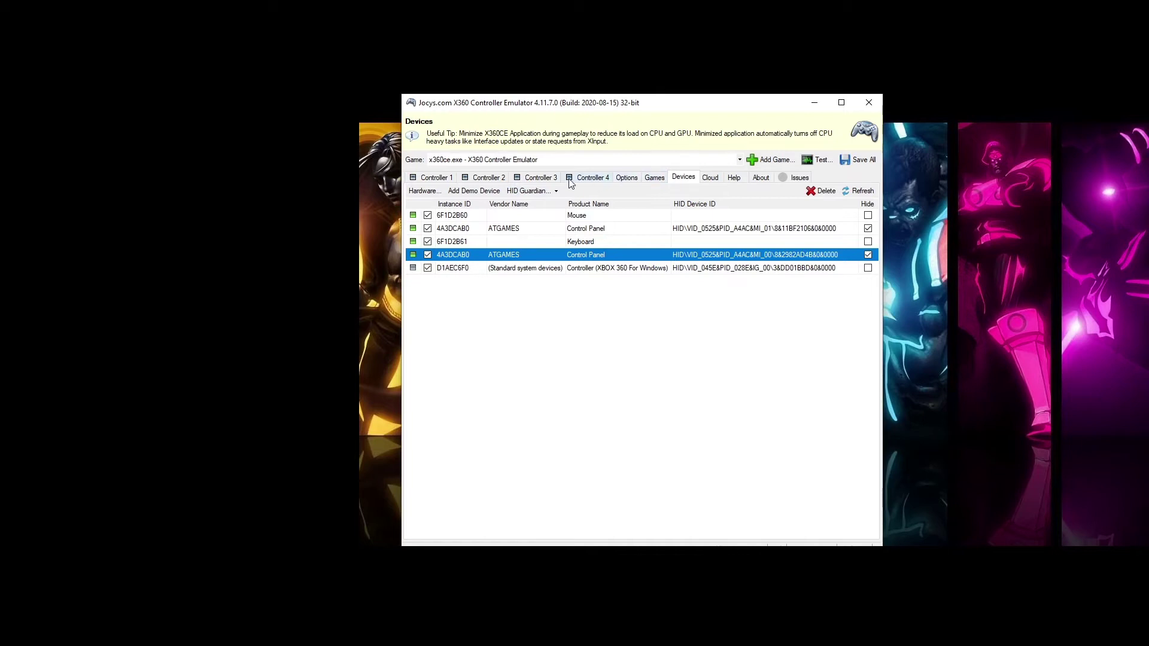
{"action": "left_click", "coordinate": [625, 178]}
Step: Enable the DI, PIDVID, NAME, STOP, SA, DISABLE and WT hooks (mask 8300003F) and set Emulation to Virtual
{"action": "left_click", "coordinate": [656, 180]}
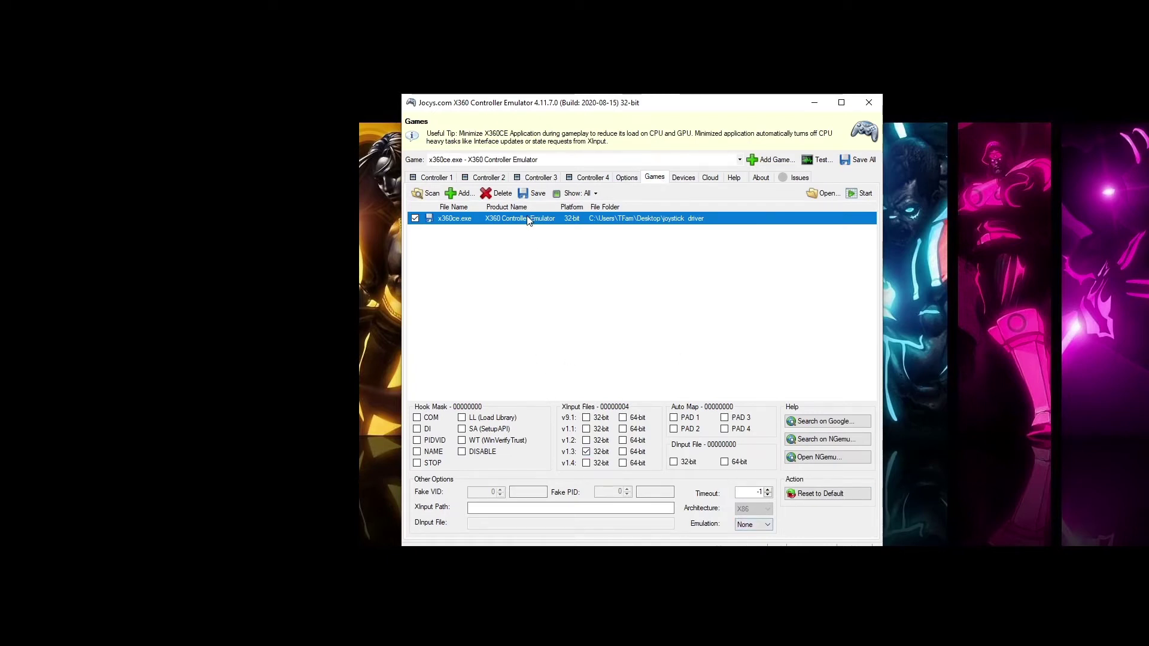
{"action": "left_click", "coordinate": [418, 428]}
{"action": "left_click", "coordinate": [417, 440]}
{"action": "left_click", "coordinate": [418, 452]}
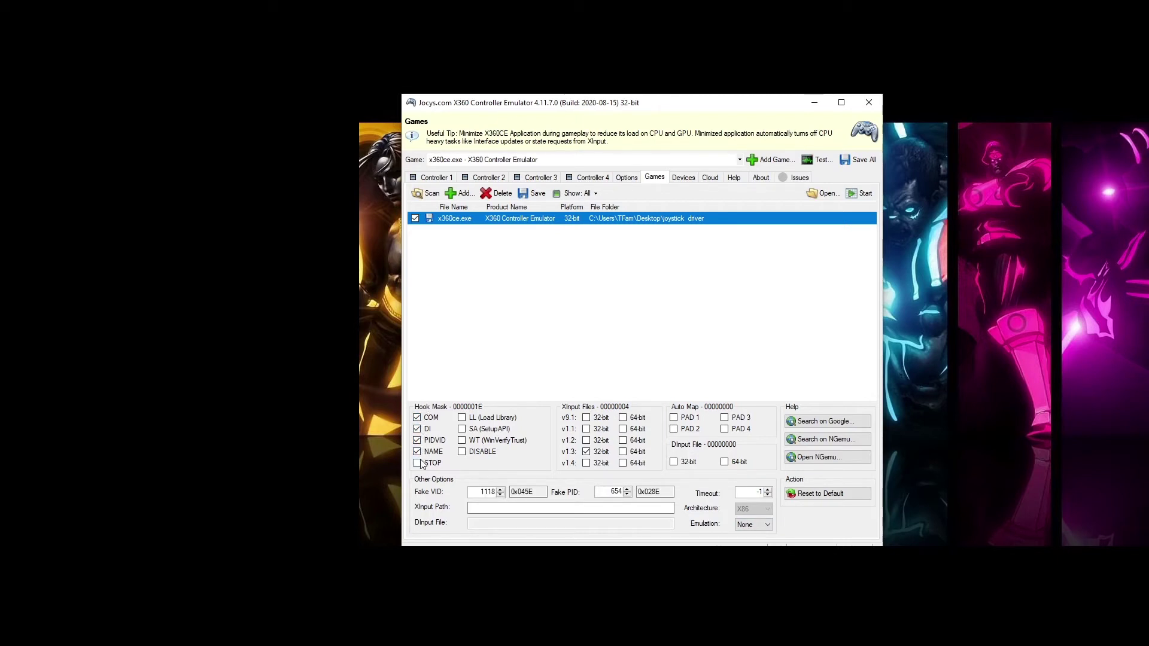
{"action": "left_click", "coordinate": [419, 463]}
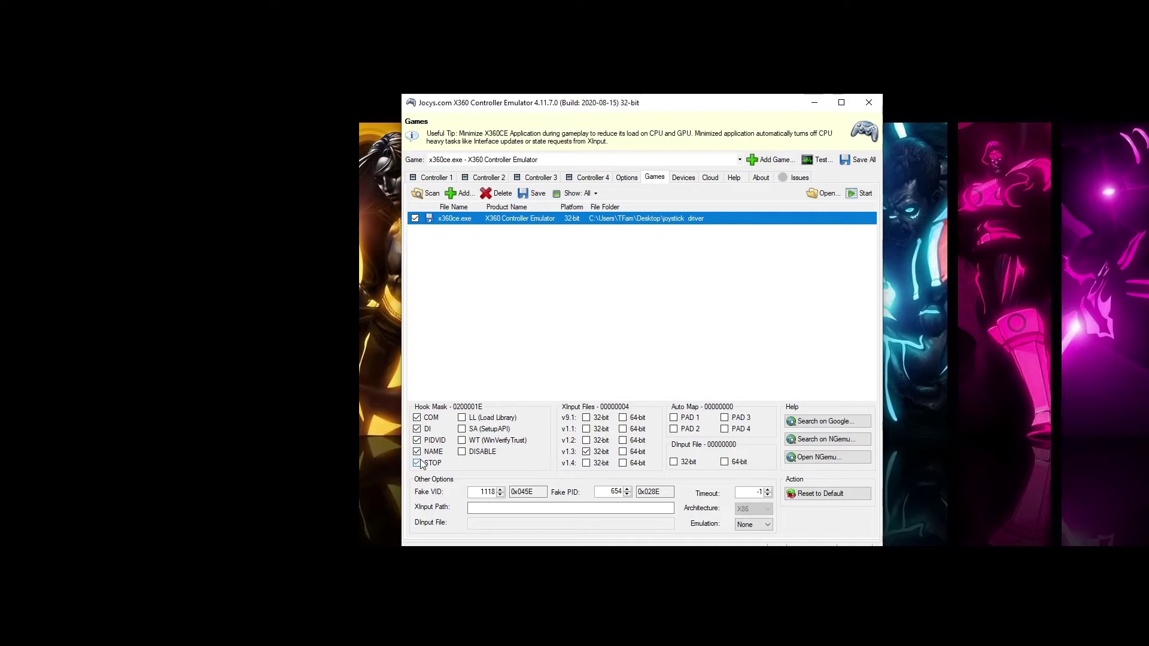
{"action": "left_click", "coordinate": [485, 429]}
{"action": "left_click", "coordinate": [483, 452]}
{"action": "left_click", "coordinate": [497, 441]}
{"action": "left_click", "coordinate": [748, 552]}
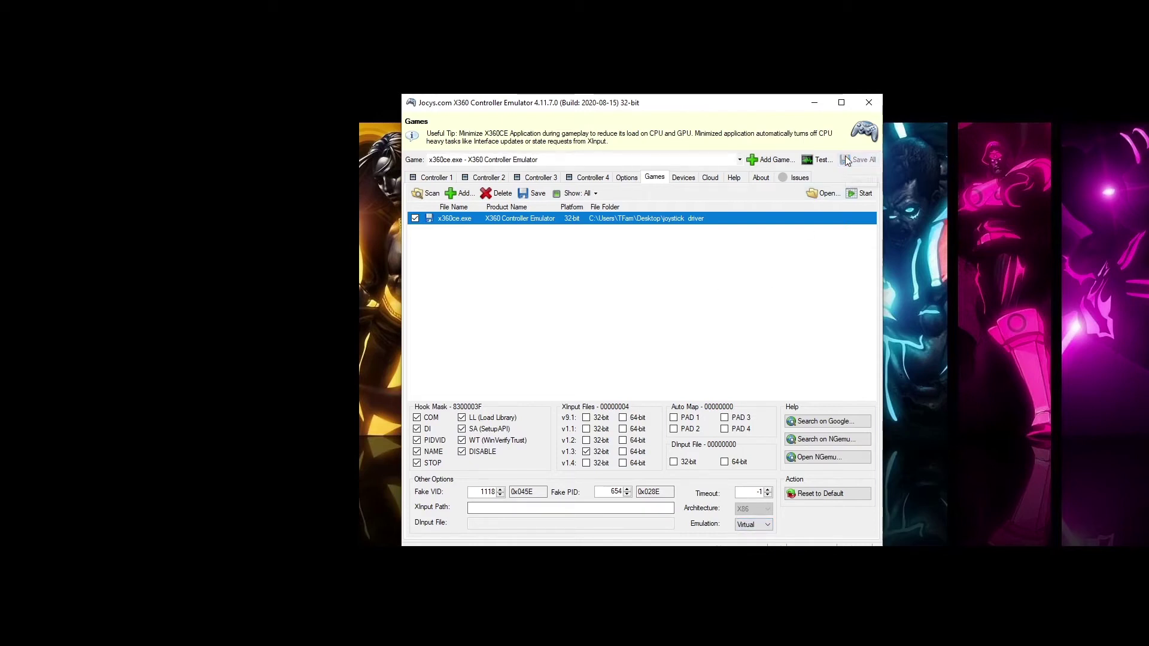
Step: Add the 4A3DCAB0 ATGAMES Control Panel device to Controller 1
{"action": "left_click", "coordinate": [443, 180]}
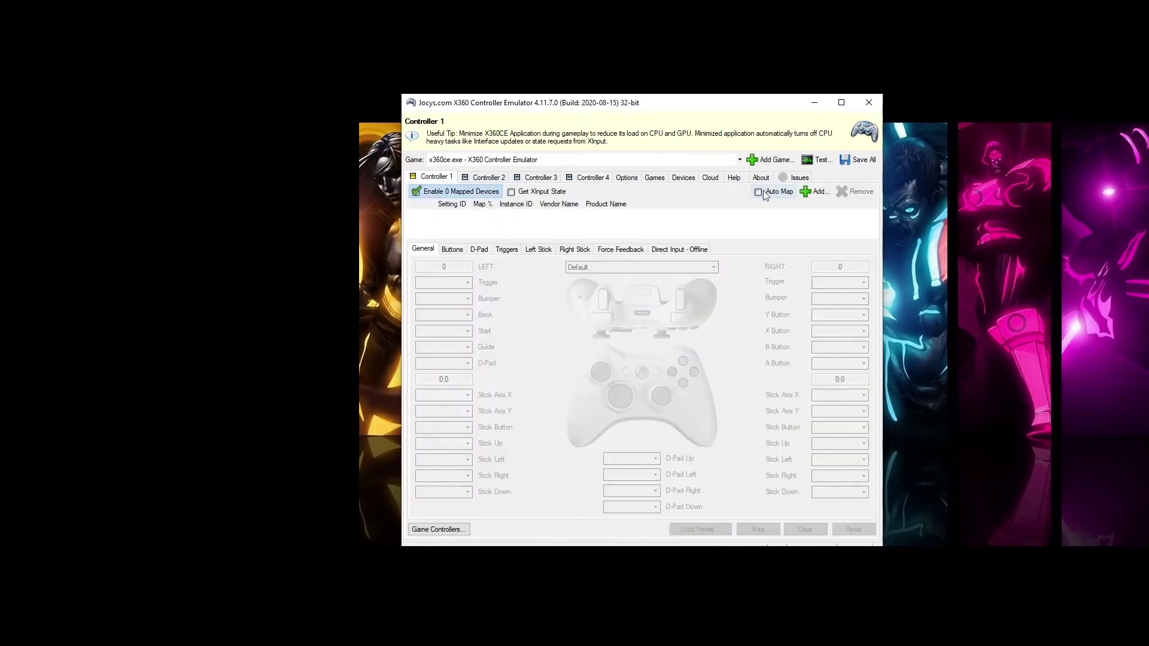
{"action": "left_click", "coordinate": [806, 193]}
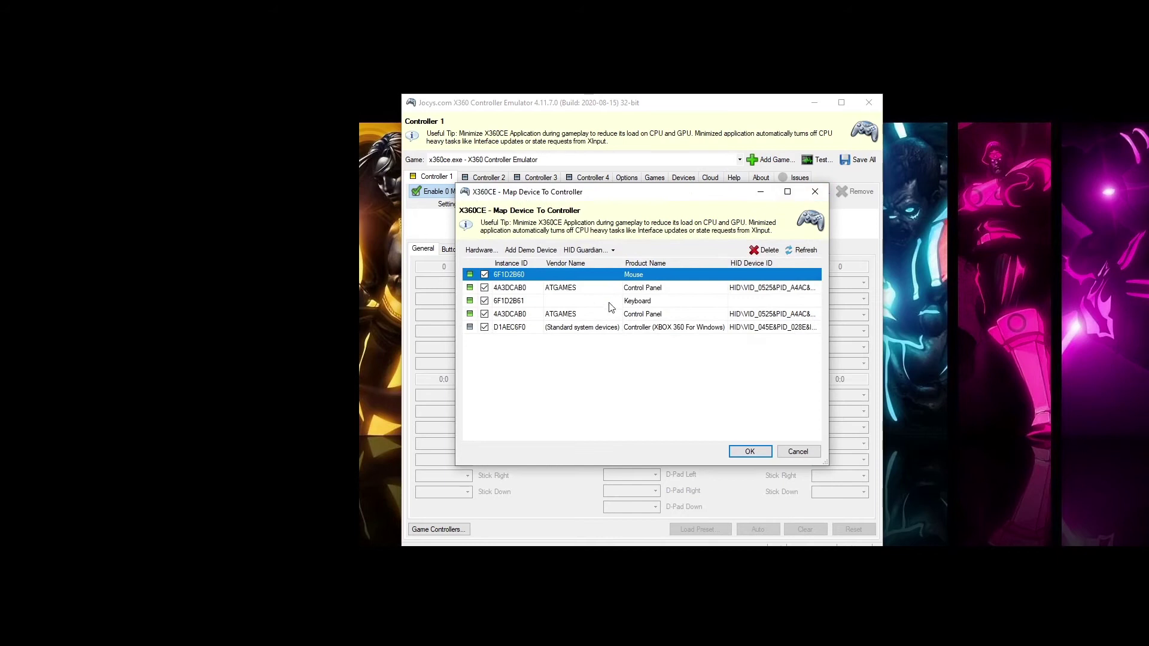
{"action": "left_click", "coordinate": [633, 318]}
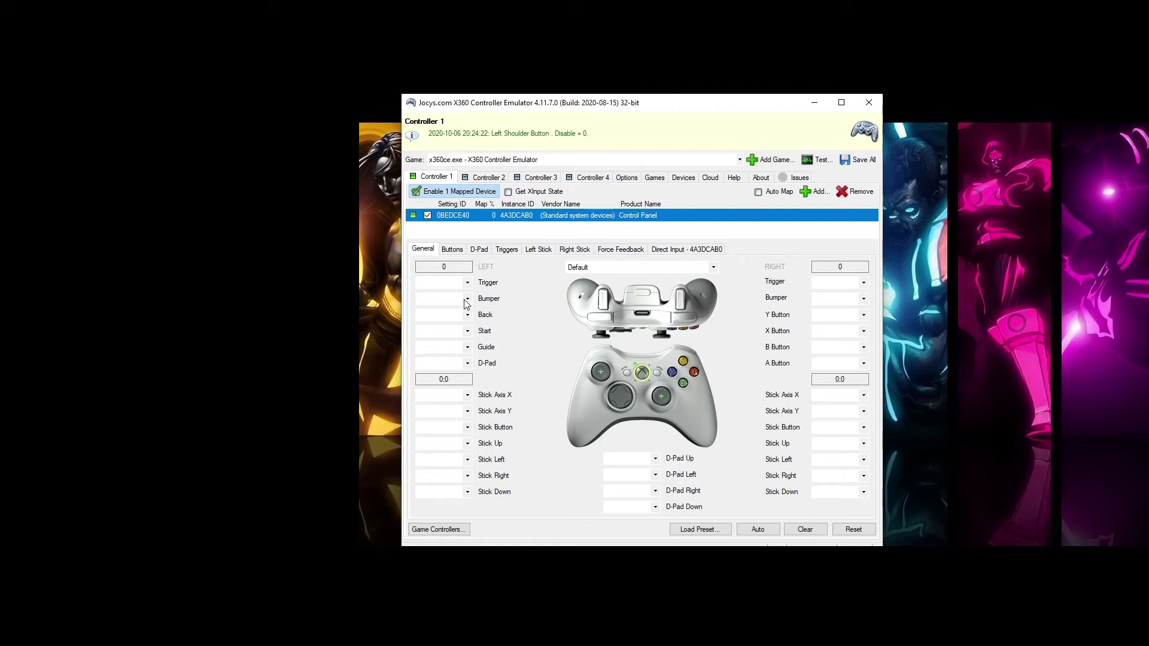
Step: Record Controller 1's left bumper as Button 5, Back as Button 9 and Start as Button 10
{"action": "left_click", "coordinate": [467, 300]}
{"action": "left_click", "coordinate": [470, 331]}
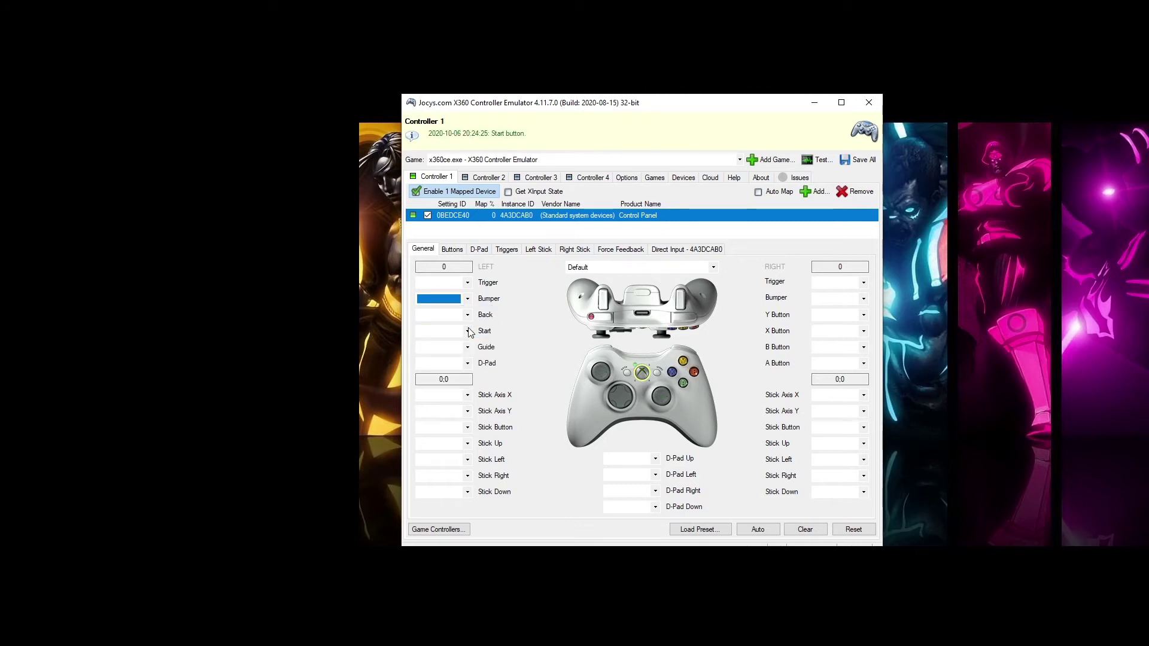
{"action": "left_click", "coordinate": [467, 315]}
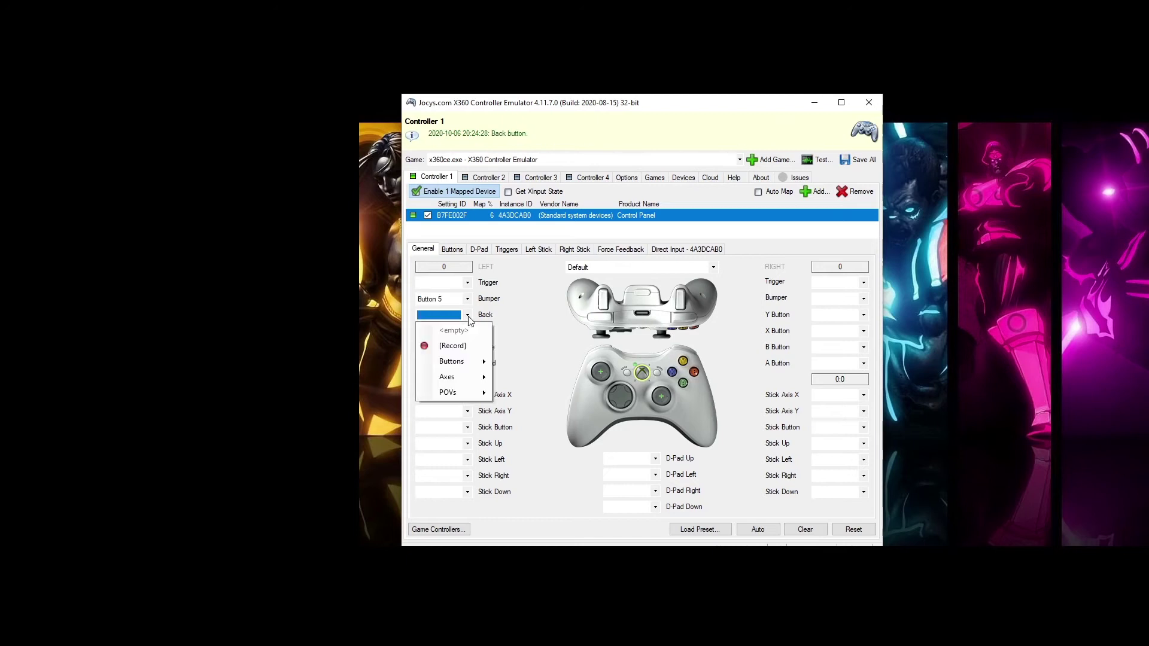
{"action": "left_click", "coordinate": [458, 346]}
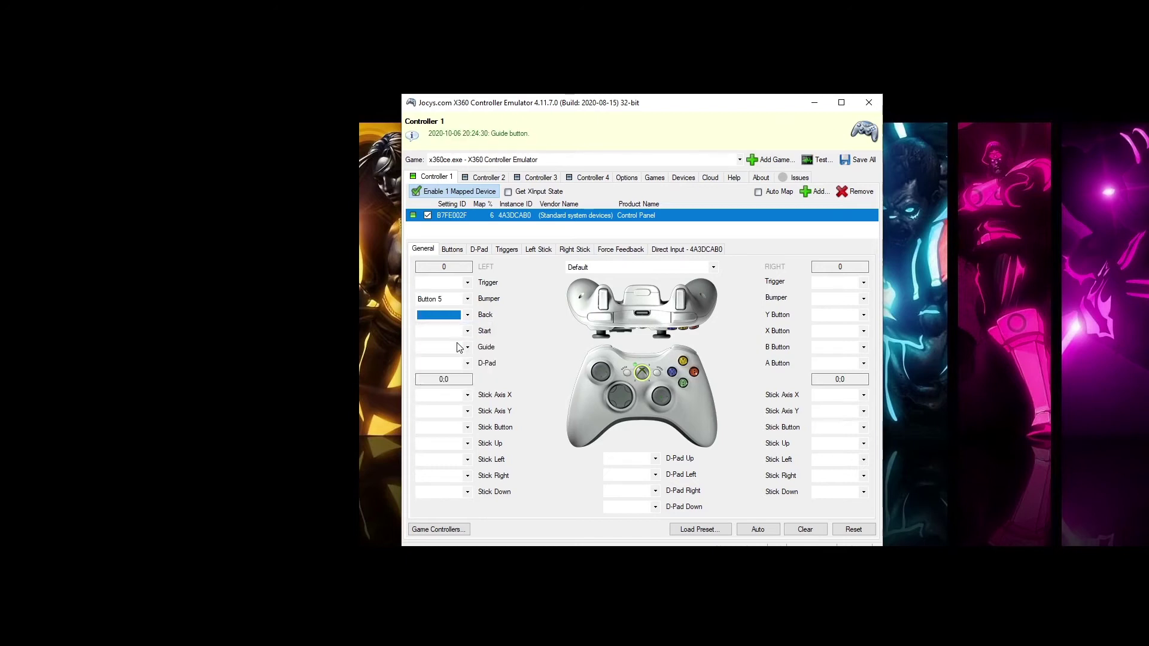
{"action": "left_click", "coordinate": [468, 331]}
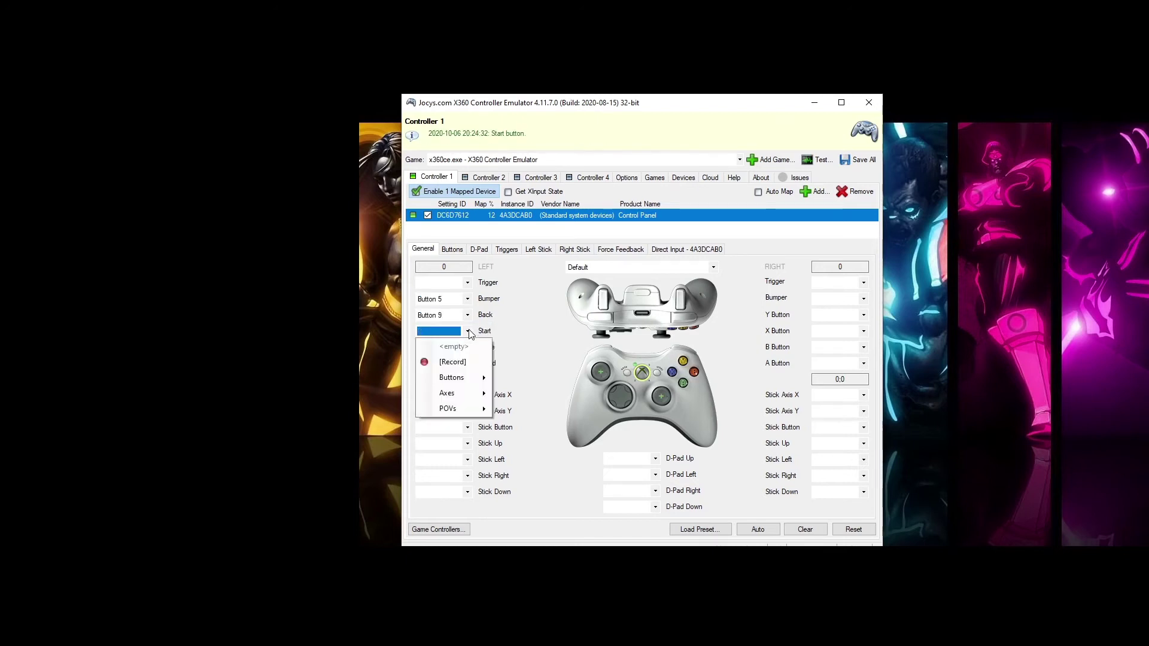
{"action": "left_click", "coordinate": [469, 363]}
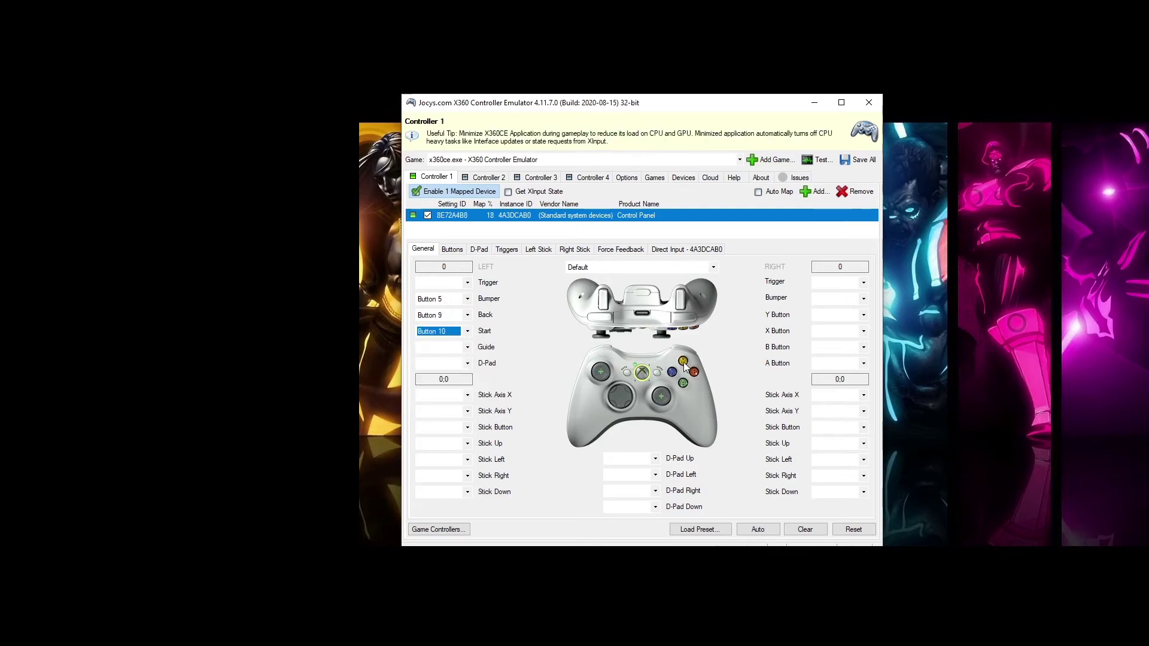
Step: Record Controller 1's right bumper as Button 6 and Y, X, B, A as Buttons 4, 3, 2, 1
{"action": "left_click", "coordinate": [823, 287]}
{"action": "left_click", "coordinate": [824, 297]}
{"action": "left_click", "coordinate": [824, 298]}
{"action": "left_click", "coordinate": [835, 331]}
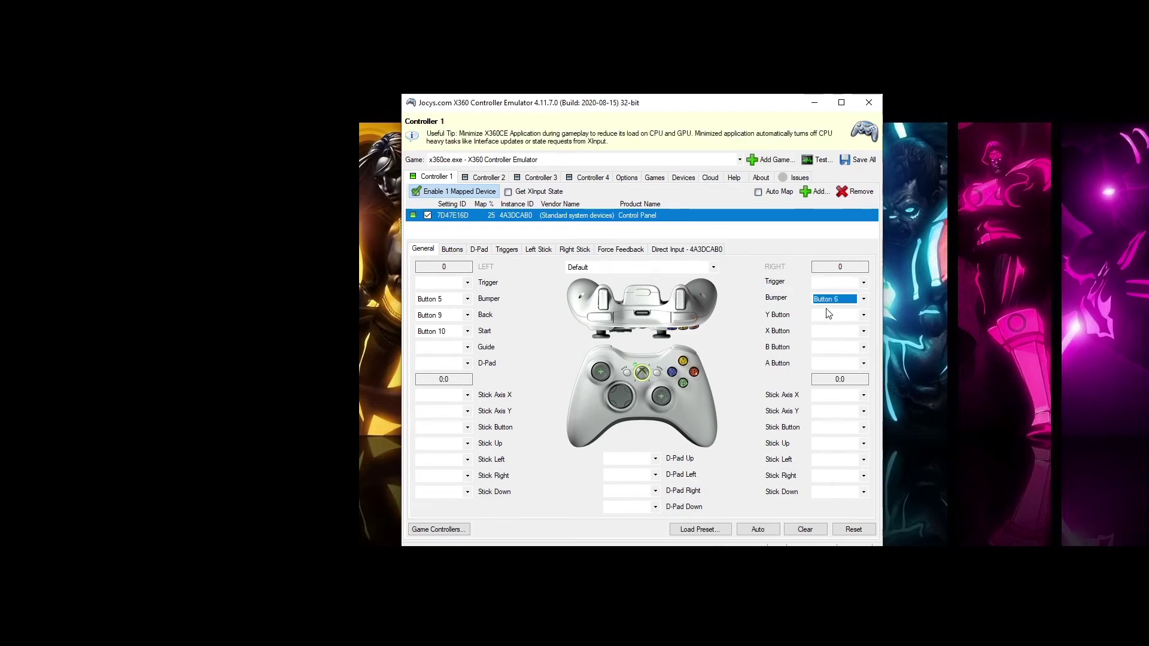
{"action": "left_click", "coordinate": [829, 314]}
{"action": "left_click", "coordinate": [835, 344]}
{"action": "left_click", "coordinate": [833, 331]}
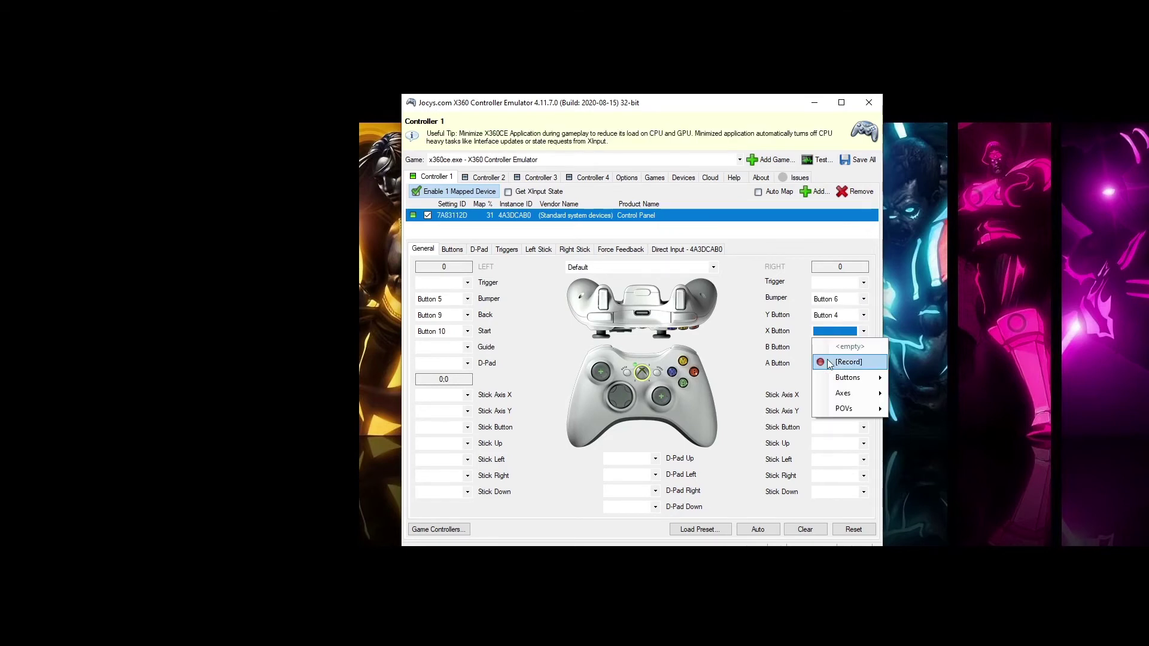
{"action": "left_click", "coordinate": [831, 363]}
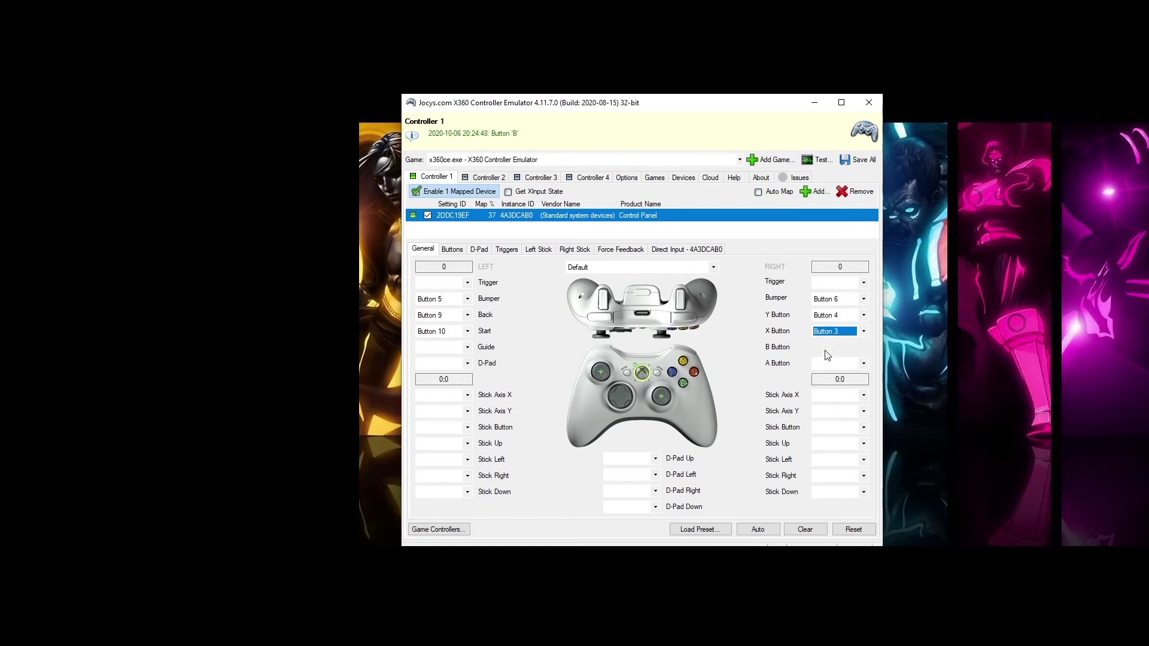
{"action": "left_click", "coordinate": [833, 348]}
{"action": "left_click", "coordinate": [826, 376]}
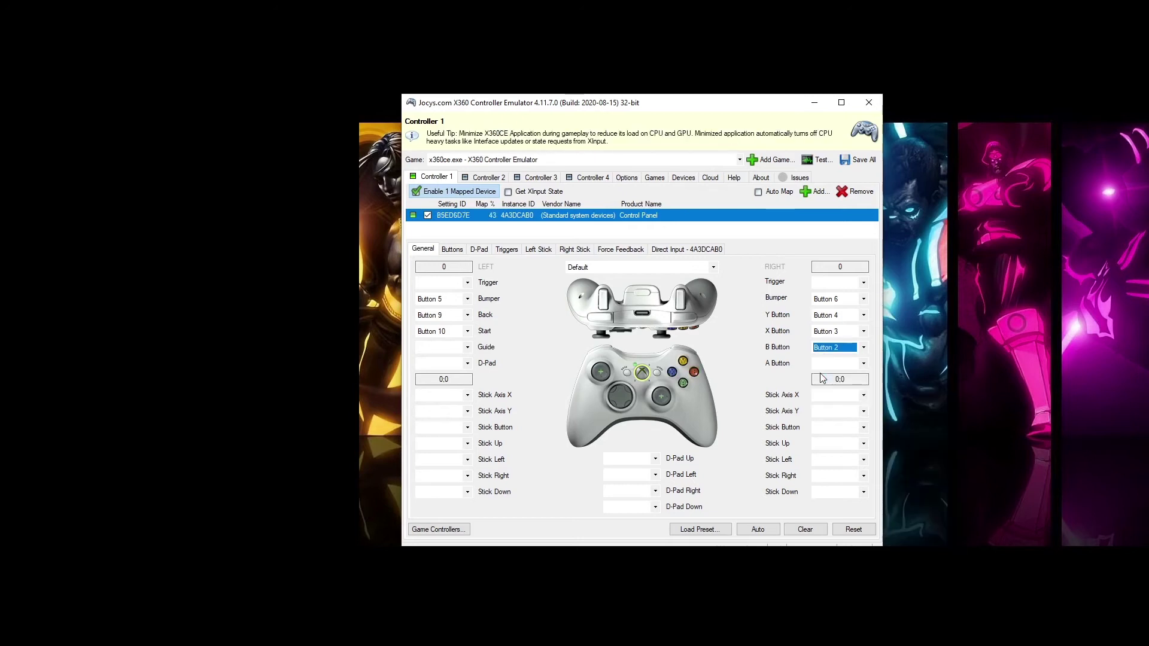
{"action": "left_click", "coordinate": [825, 365]}
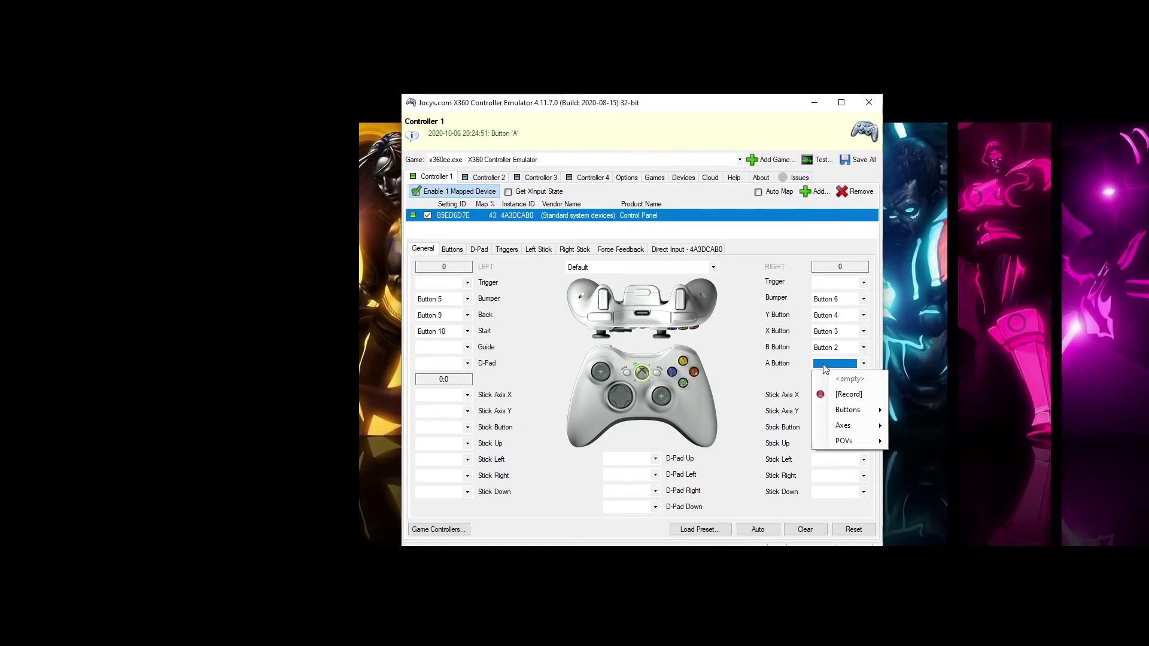
{"action": "left_click", "coordinate": [836, 395]}
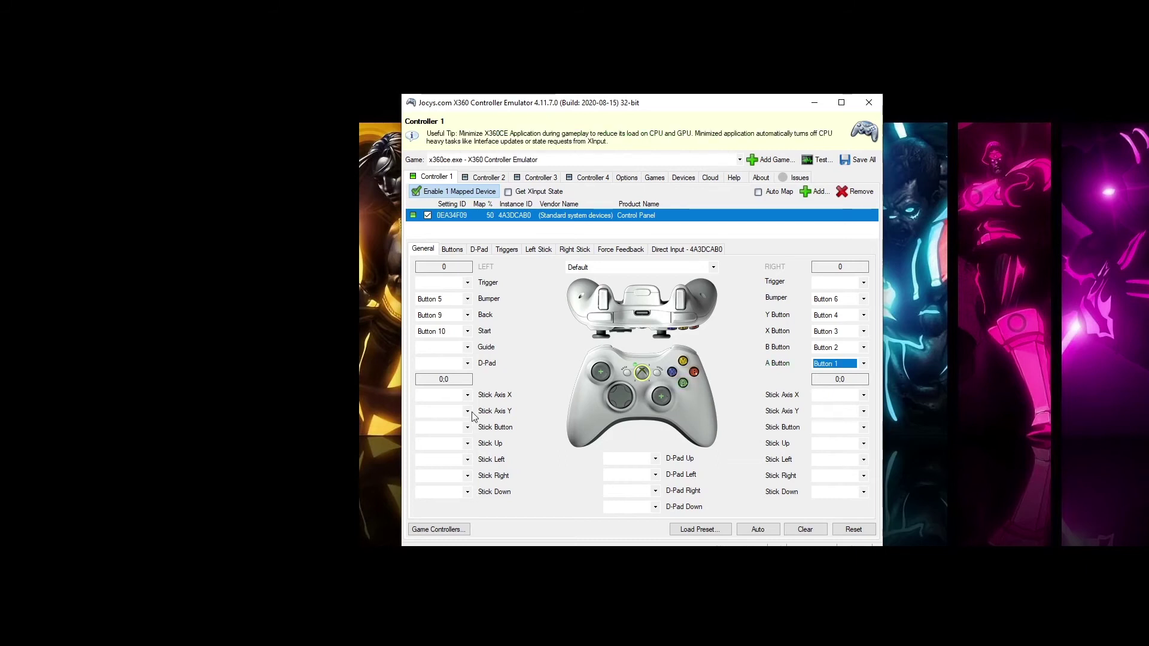
Step: Record Controller 1's left stick click as Button 17 and Up, Left, Right, Down as POV 1 directions
{"action": "left_click", "coordinate": [454, 427]}
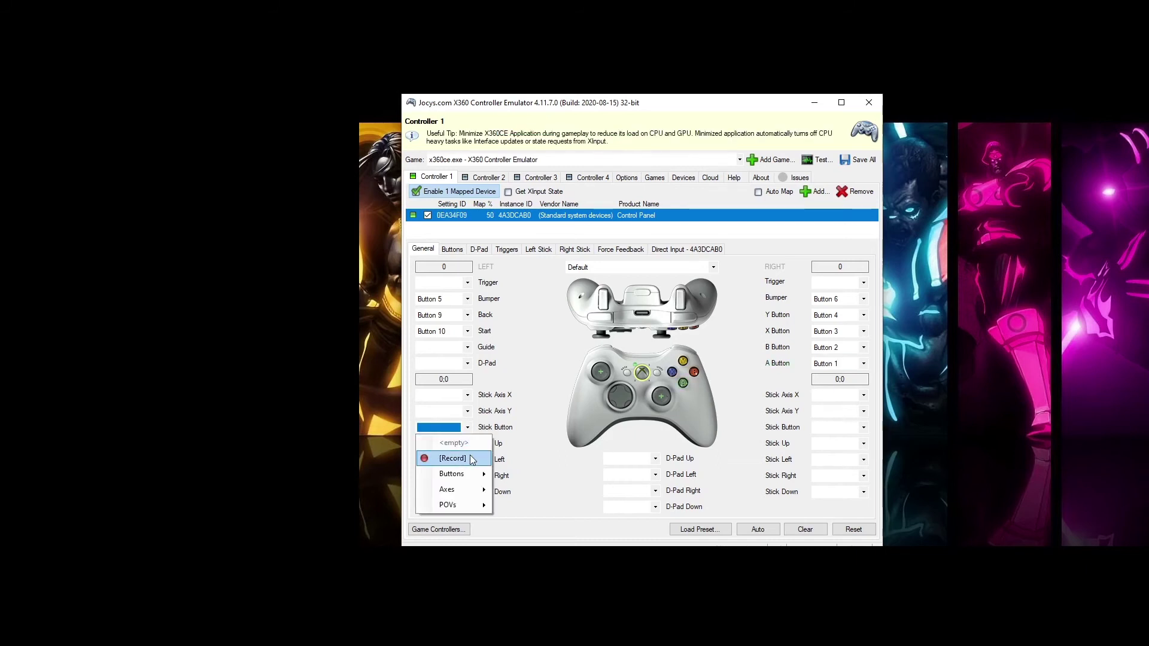
{"action": "left_click", "coordinate": [472, 460]}
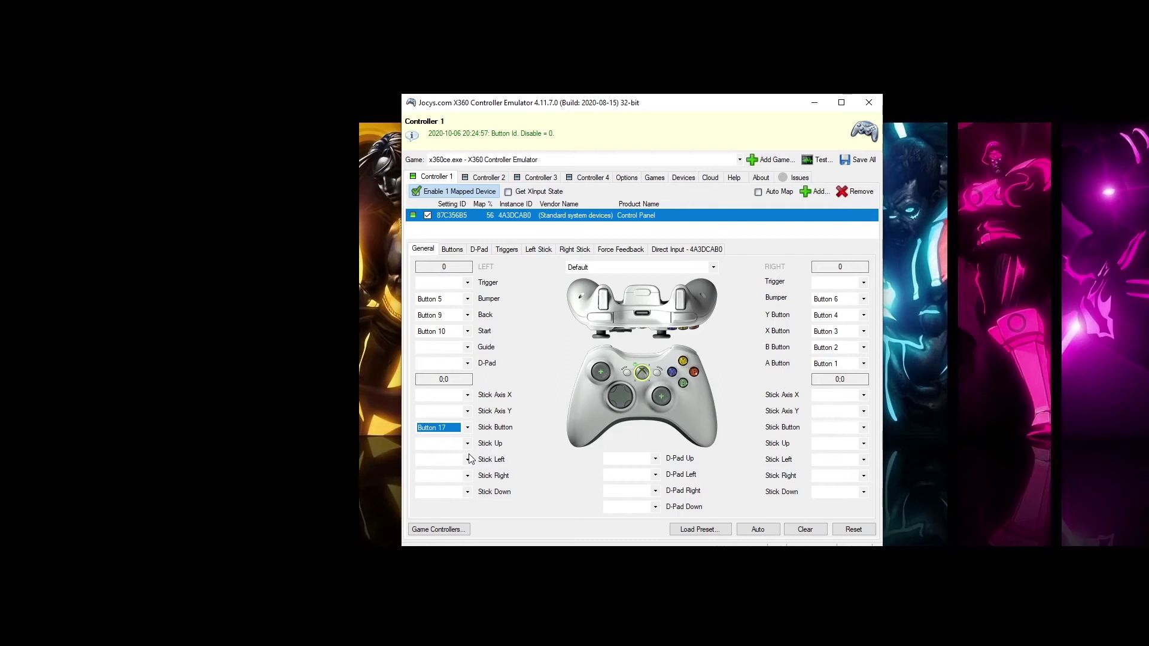
{"action": "left_click", "coordinate": [468, 444]}
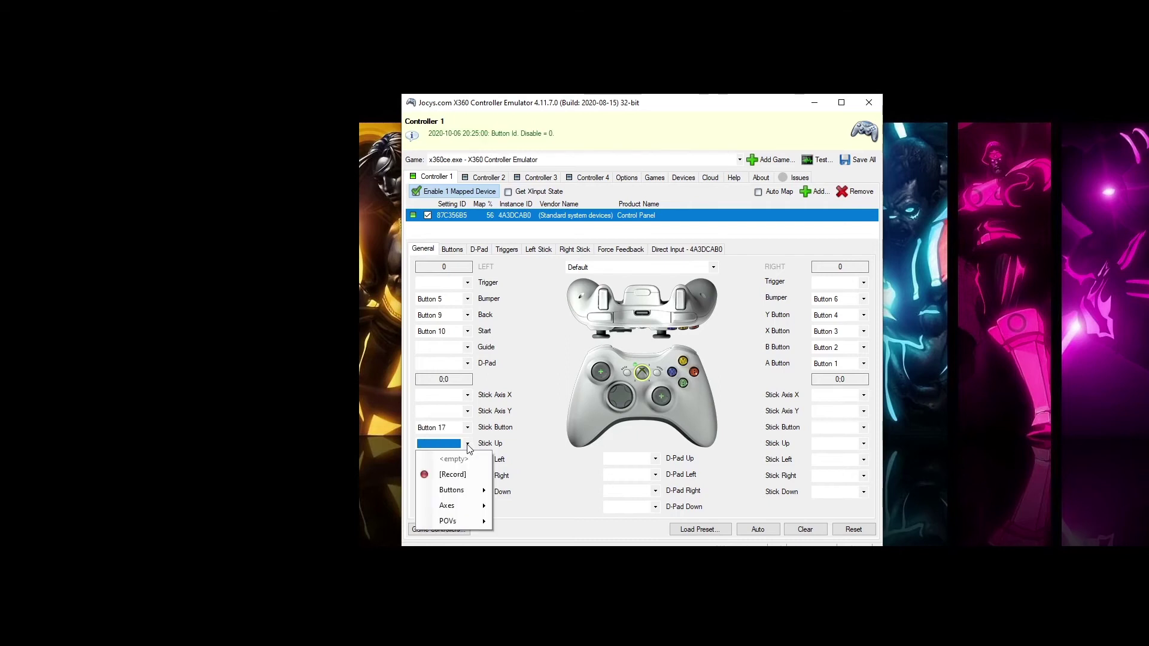
{"action": "left_click", "coordinate": [464, 475]}
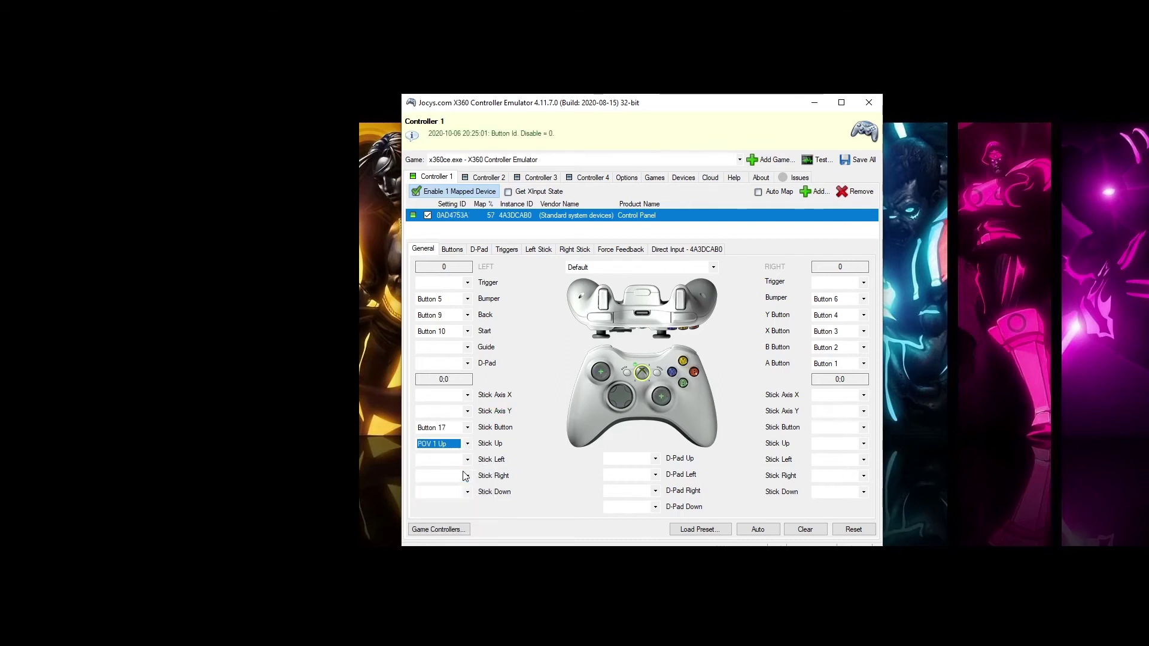
{"action": "left_click", "coordinate": [468, 460]}
{"action": "left_click", "coordinate": [468, 492]}
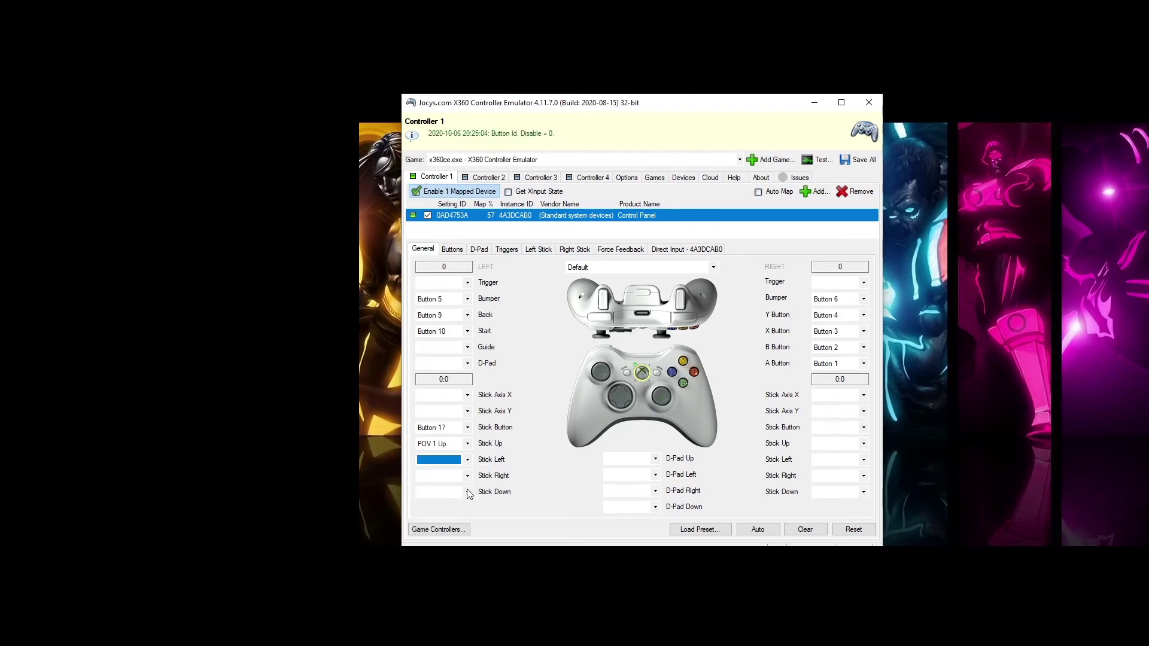
{"action": "left_click", "coordinate": [467, 476]}
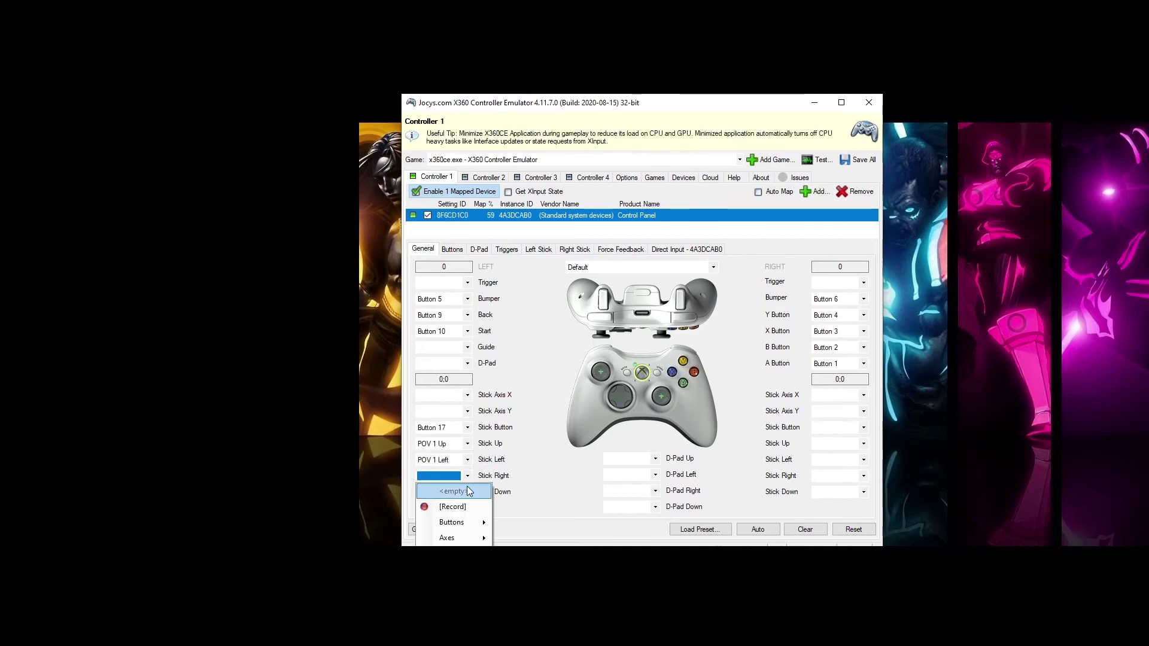
{"action": "left_click", "coordinate": [469, 507]}
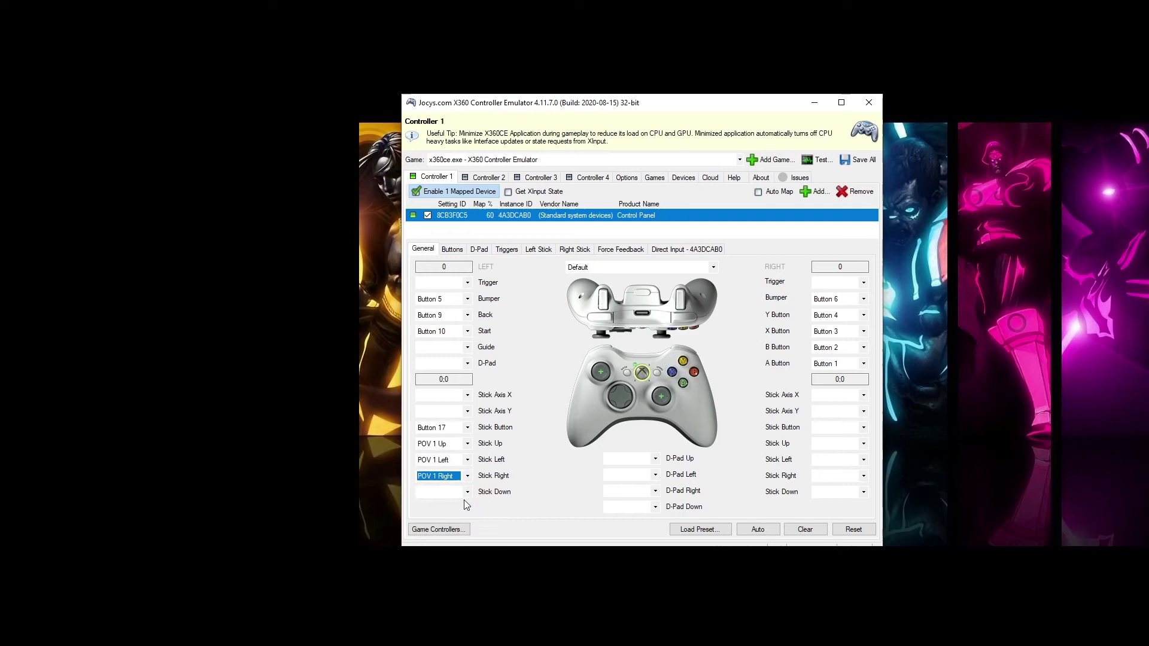
{"action": "left_click", "coordinate": [468, 492]}
{"action": "left_click", "coordinate": [467, 523]}
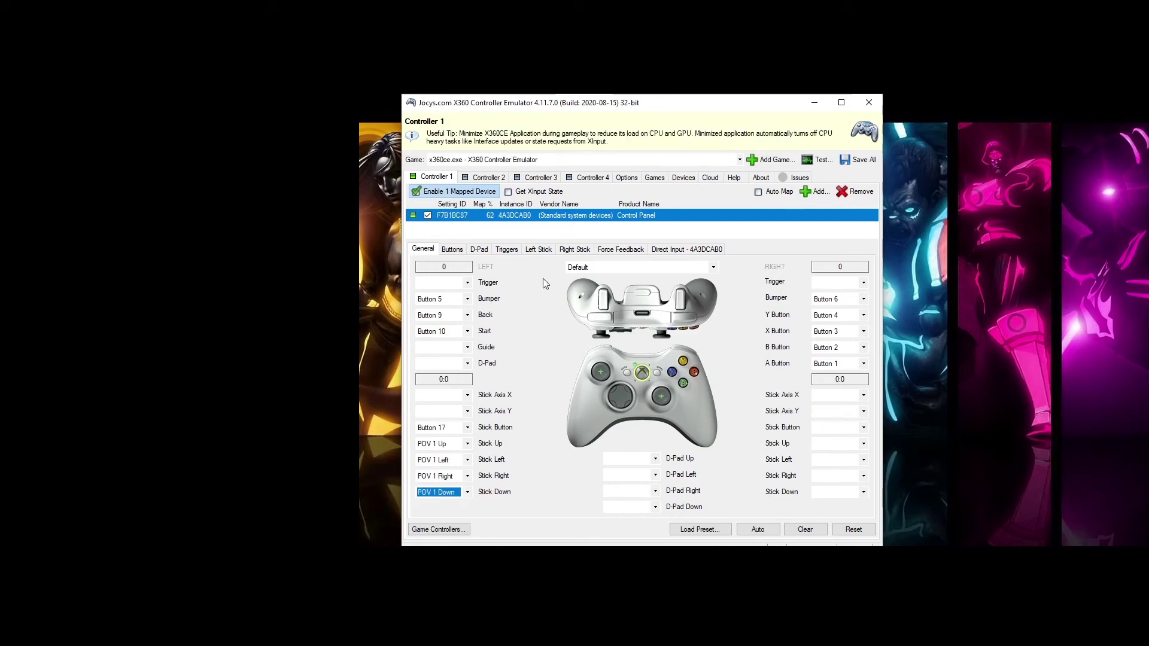
Step: Add the ATGAMES Control Panel device to Controller 2 through Map Device To Controller
{"action": "left_click", "coordinate": [484, 177]}
{"action": "left_click", "coordinate": [440, 195]}
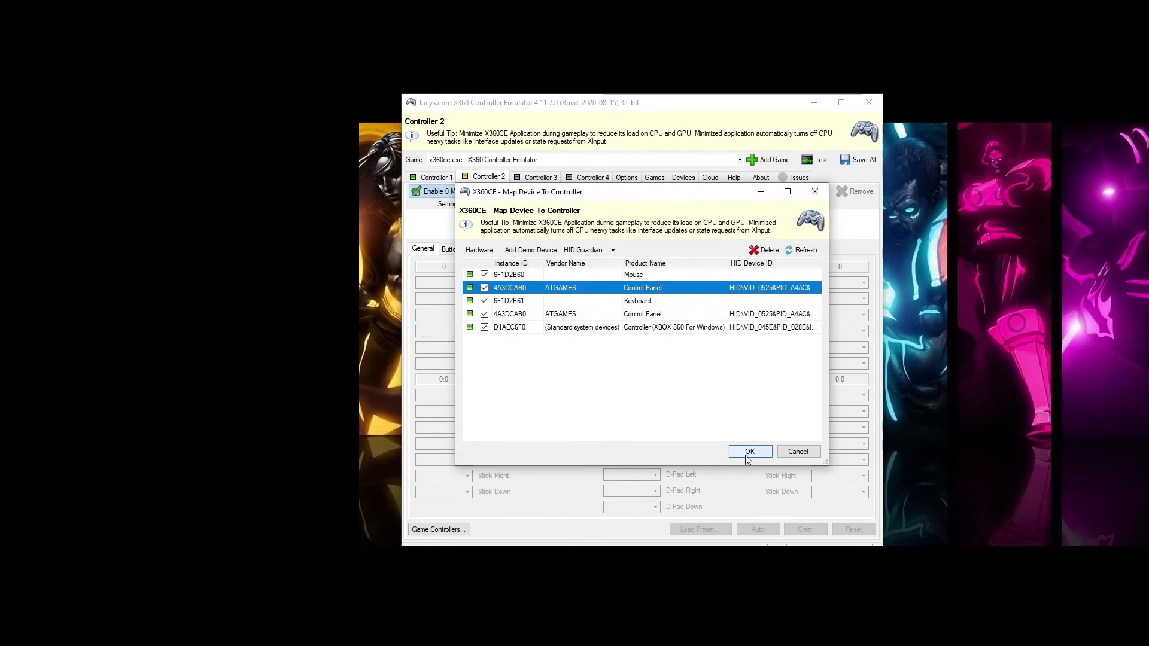
{"action": "left_click", "coordinate": [747, 451]}
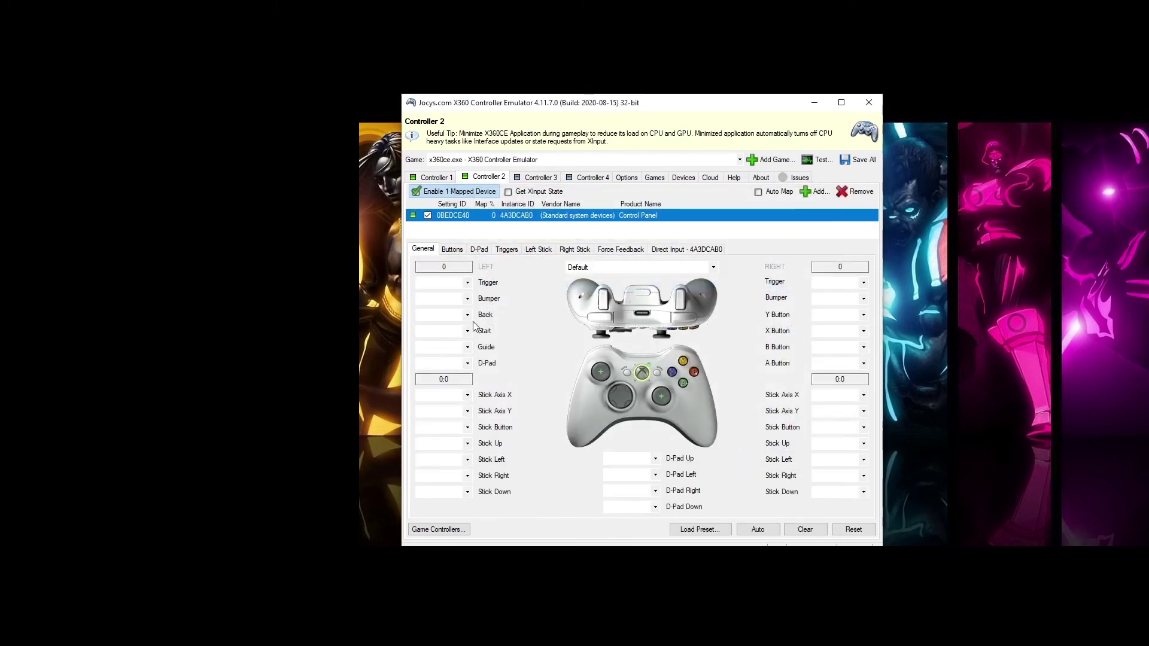
Step: Record Controller 2's left bumper as Button 5, Start as Button 10 and right bumper as Button 6
{"action": "left_click", "coordinate": [464, 307]}
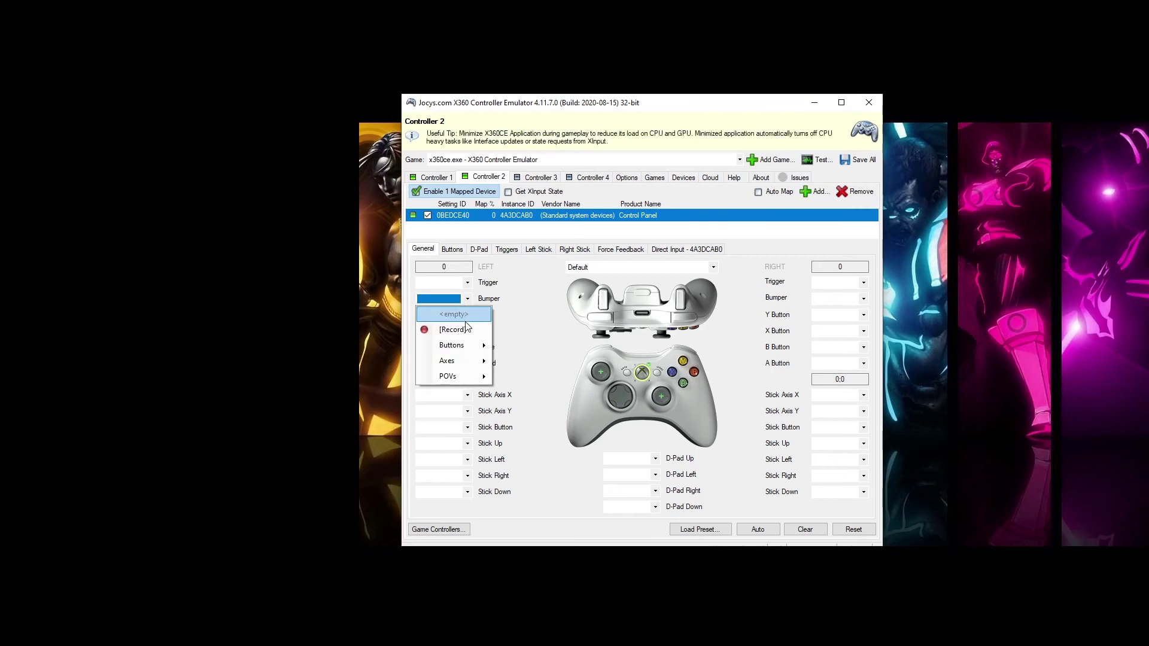
{"action": "left_click", "coordinate": [468, 330]}
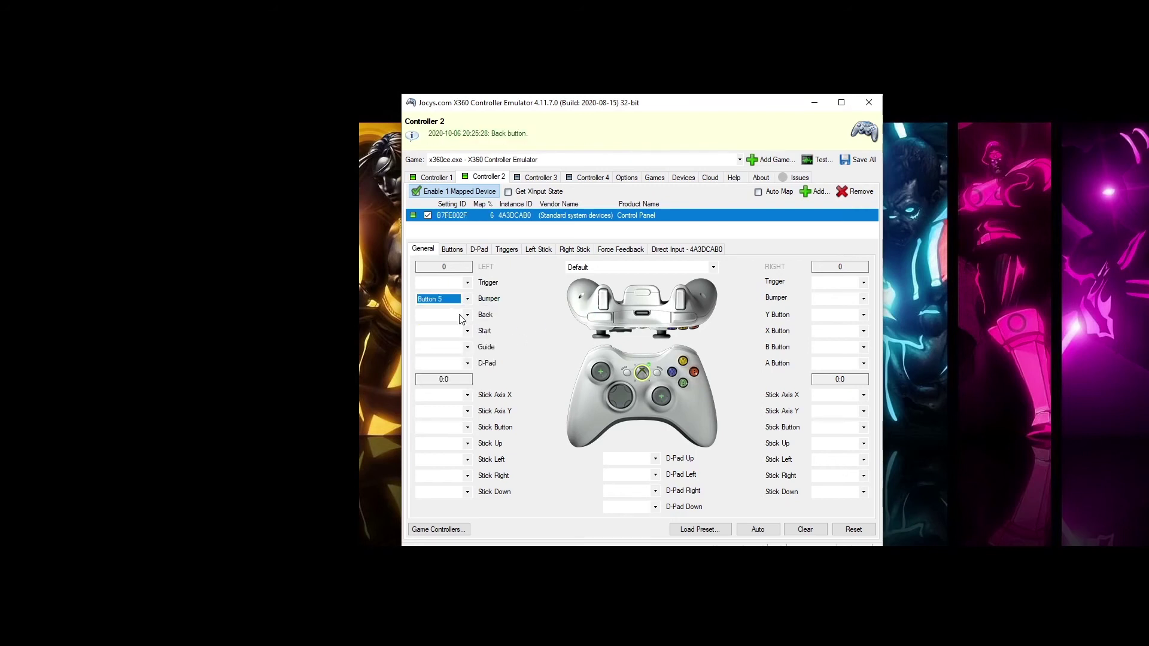
{"action": "left_click", "coordinate": [468, 315]}
{"action": "left_click", "coordinate": [468, 345]}
{"action": "left_click", "coordinate": [821, 298]}
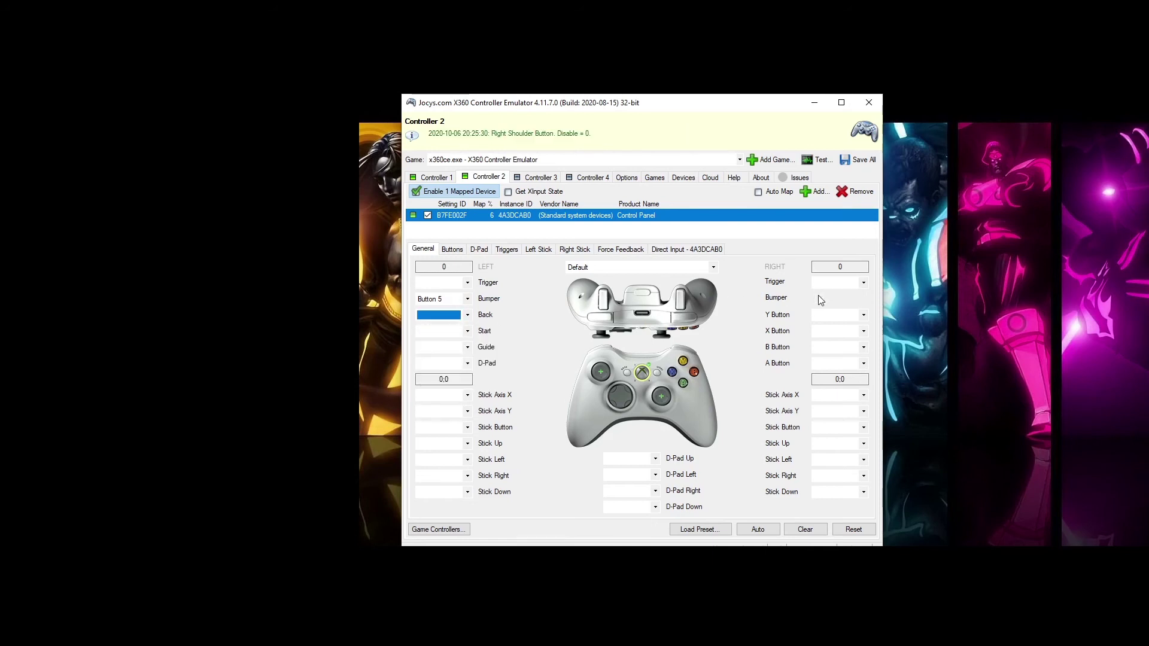
{"action": "left_click", "coordinate": [467, 331]}
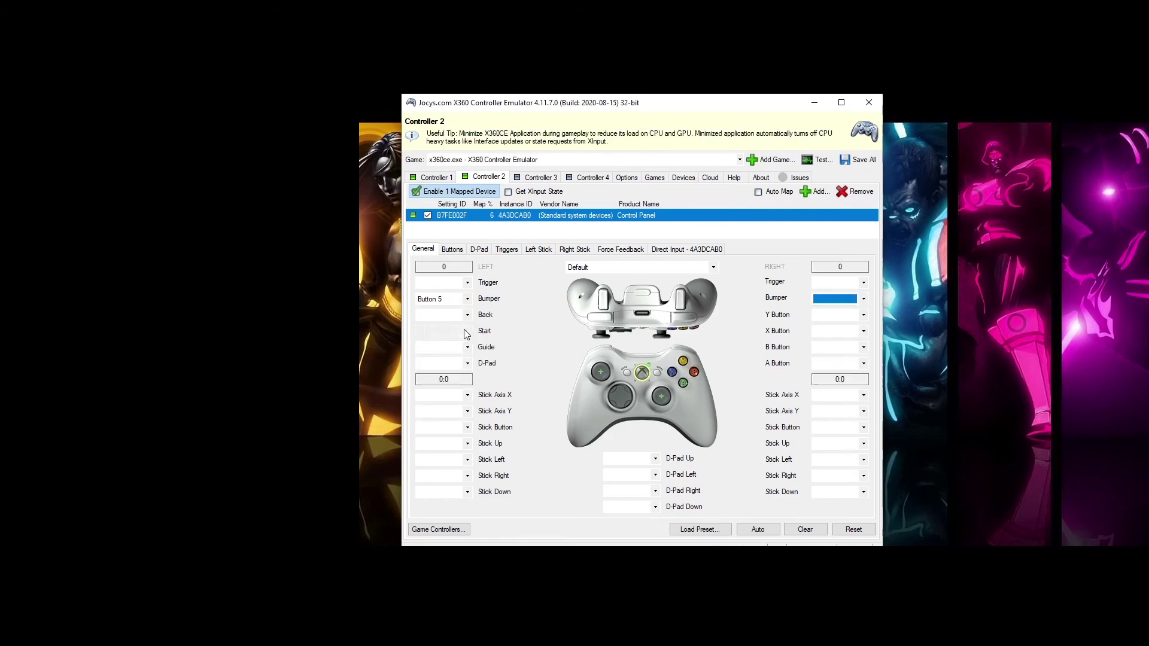
{"action": "left_click", "coordinate": [462, 363]}
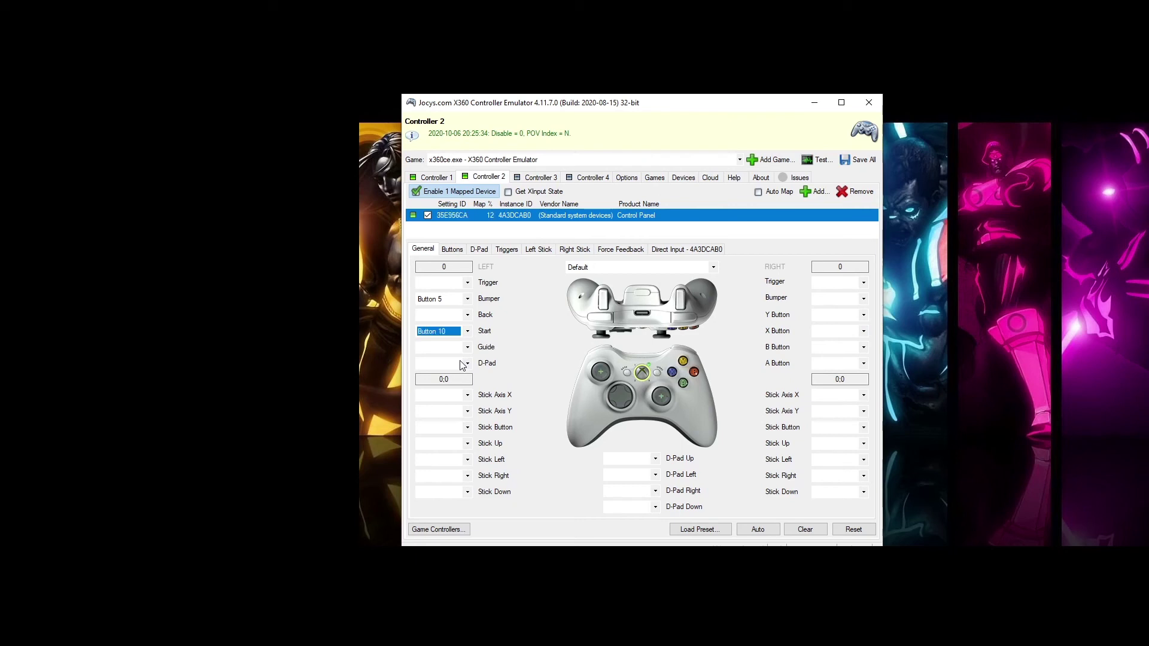
{"action": "left_click", "coordinate": [838, 299]}
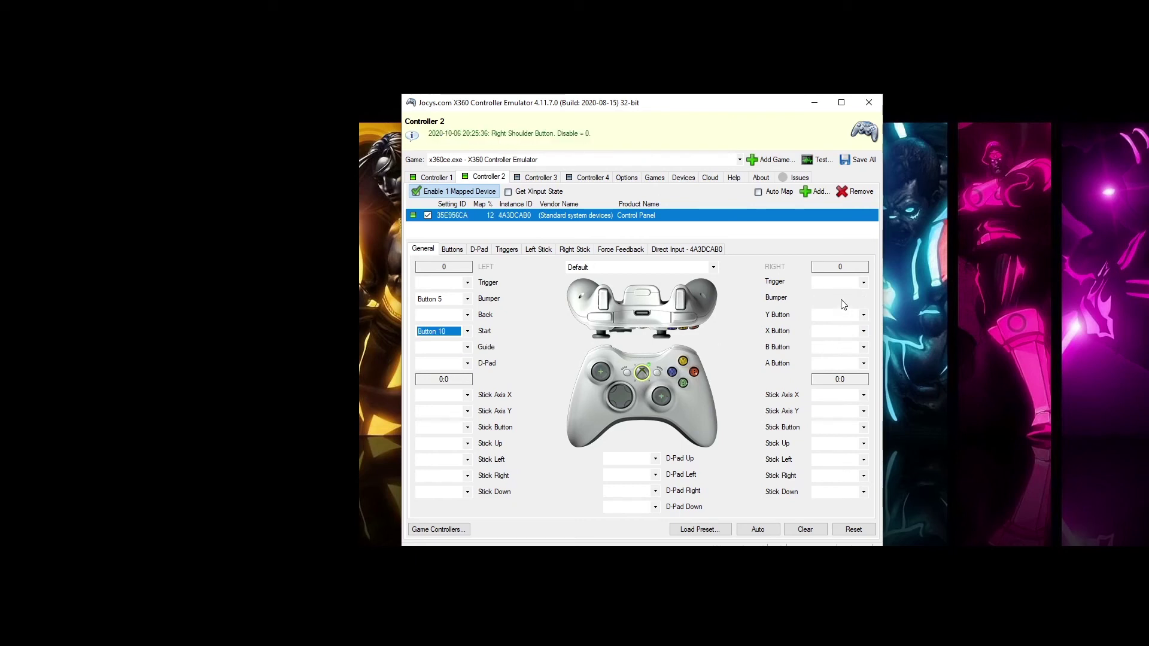
{"action": "left_click", "coordinate": [841, 329]}
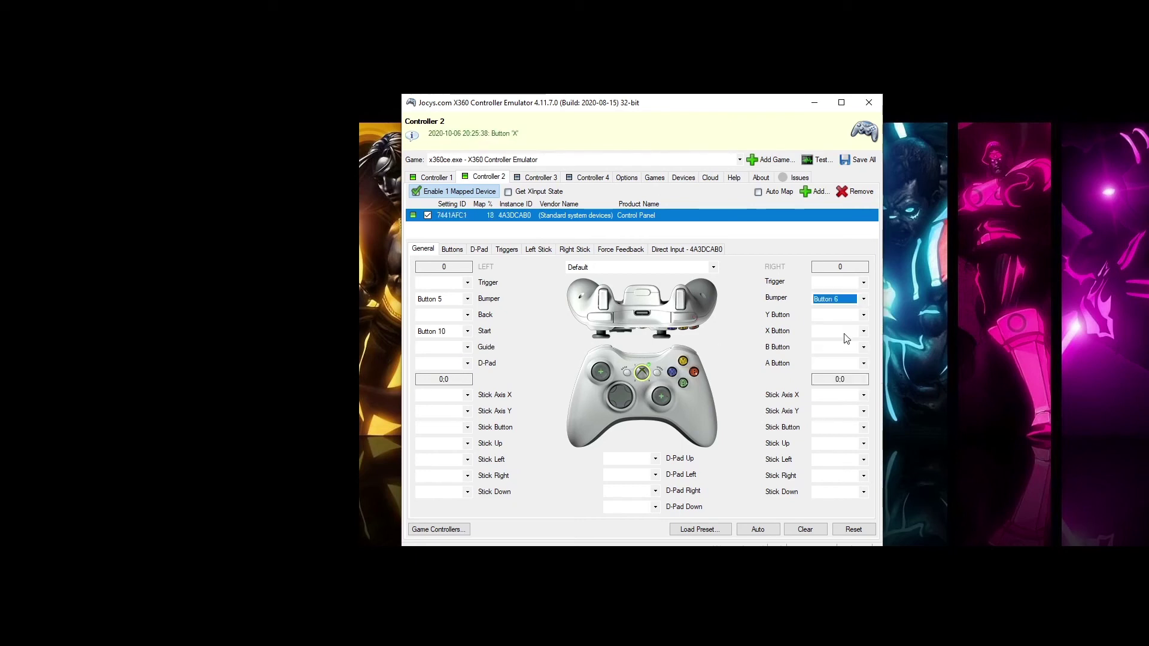
Step: Record Controller 2's Y, X, B and A as Buttons 4, 3, 2 and 1
{"action": "left_click", "coordinate": [829, 315]}
{"action": "left_click", "coordinate": [831, 345]}
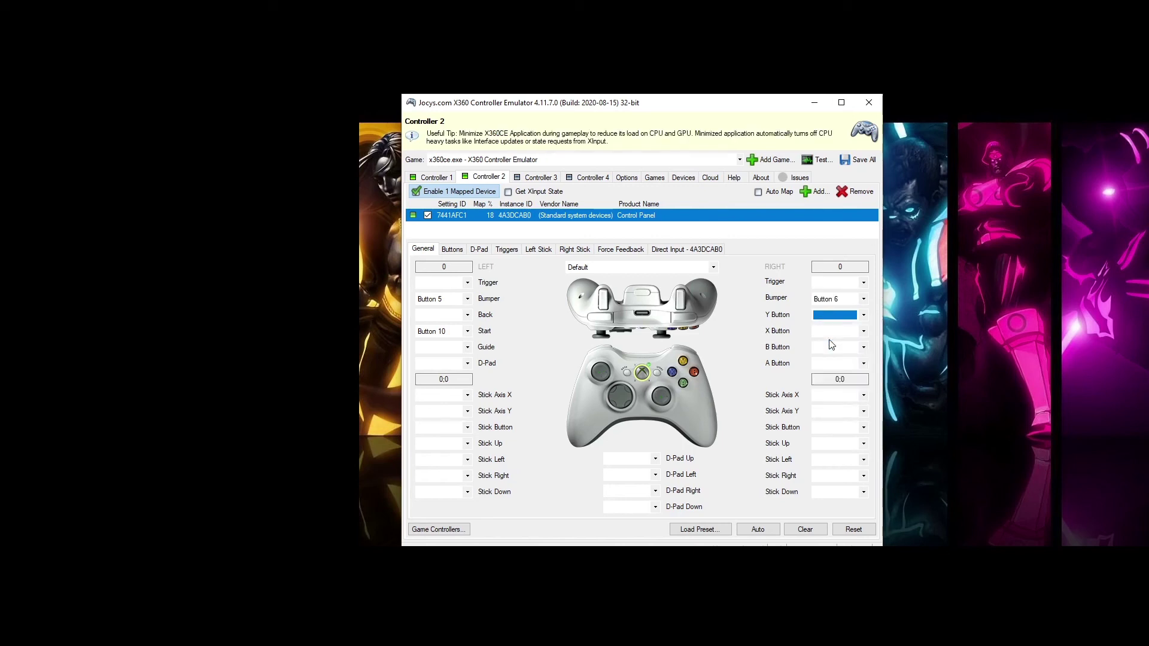
{"action": "left_click", "coordinate": [834, 331]}
{"action": "left_click", "coordinate": [838, 362]}
{"action": "left_click", "coordinate": [835, 331]}
{"action": "left_click", "coordinate": [840, 363]}
{"action": "left_click", "coordinate": [835, 347]}
{"action": "left_click", "coordinate": [844, 382]}
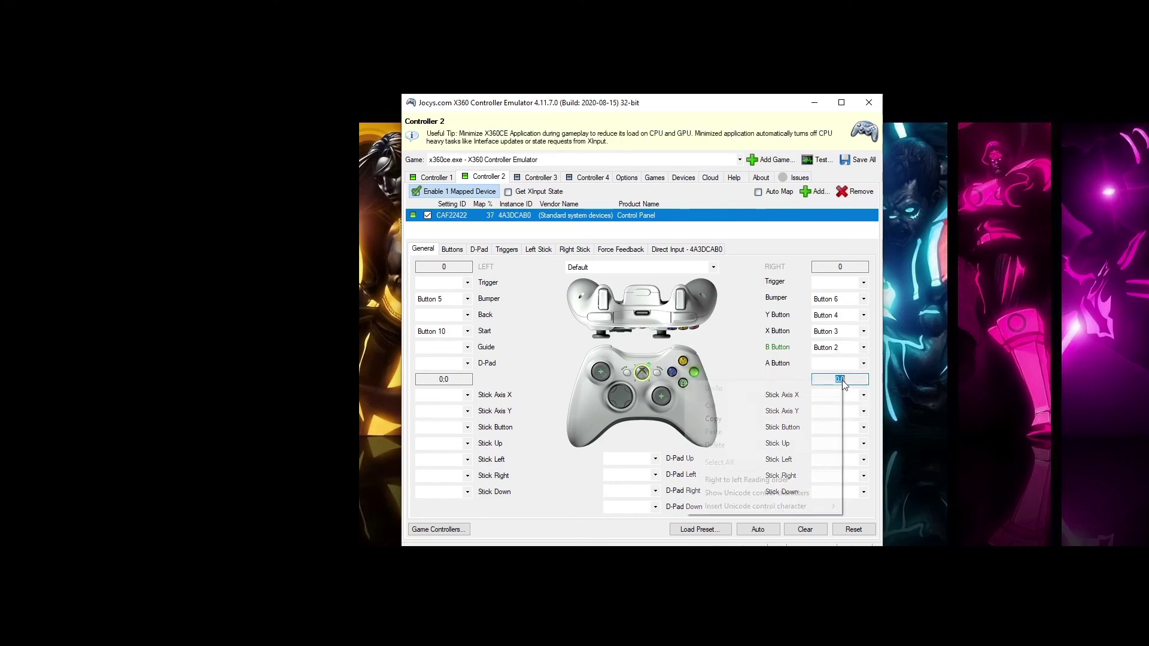
{"action": "left_click", "coordinate": [838, 364]}
{"action": "left_click", "coordinate": [839, 394]}
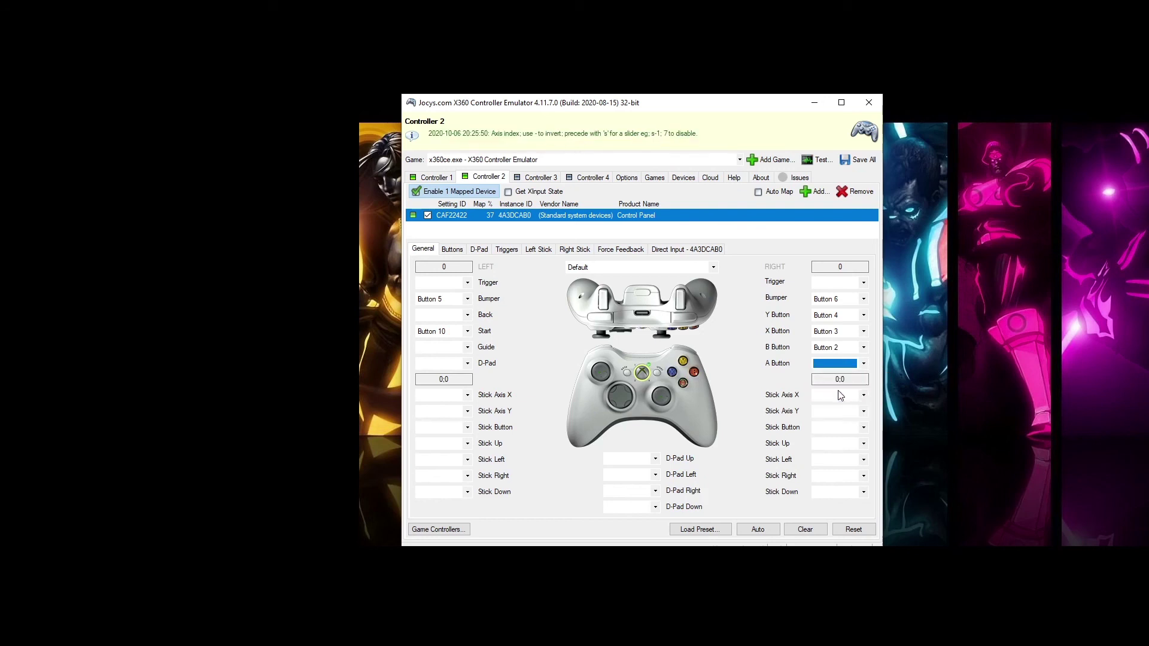
{"action": "left_click", "coordinate": [838, 395]}
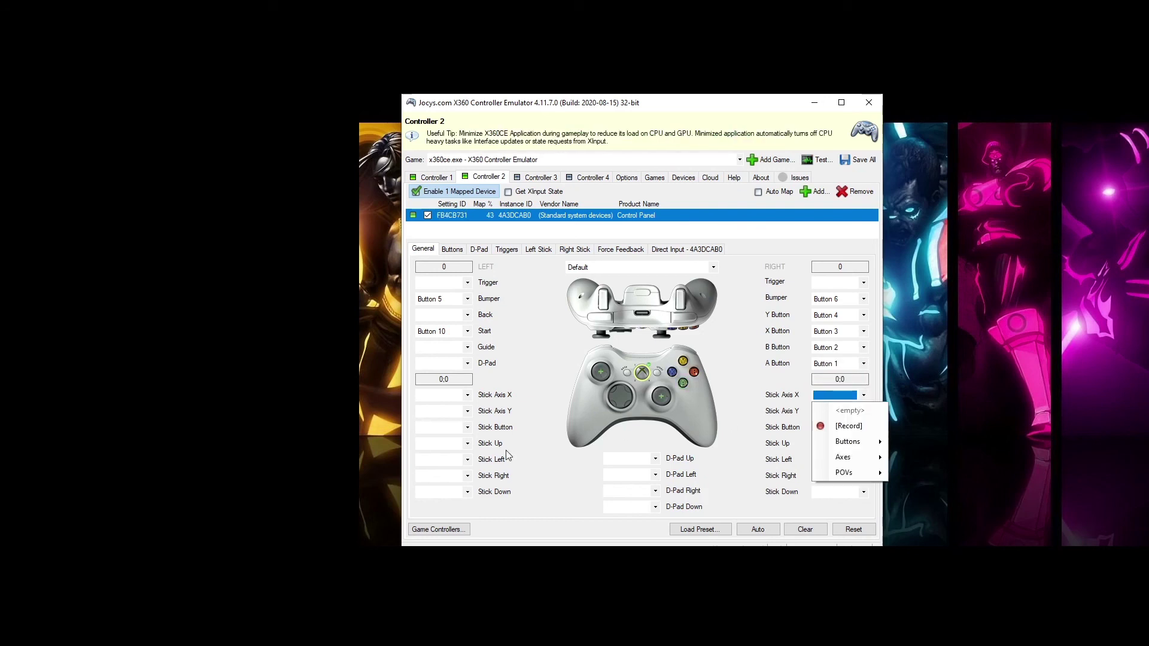
Step: Push the Player 2 joystick each way to record Controller 2's stick Up, Left, Right, Down as POV 1
{"action": "left_click", "coordinate": [458, 443]}
{"action": "left_click", "coordinate": [454, 475]}
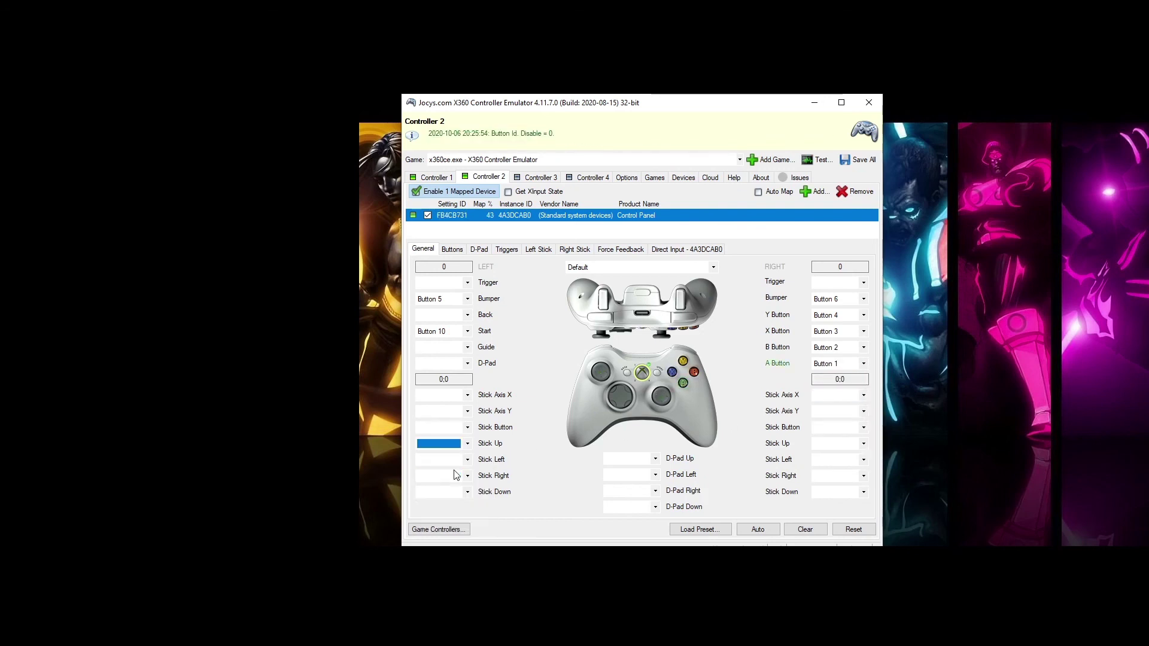
{"action": "left_click", "coordinate": [456, 459]}
{"action": "left_click", "coordinate": [457, 491]}
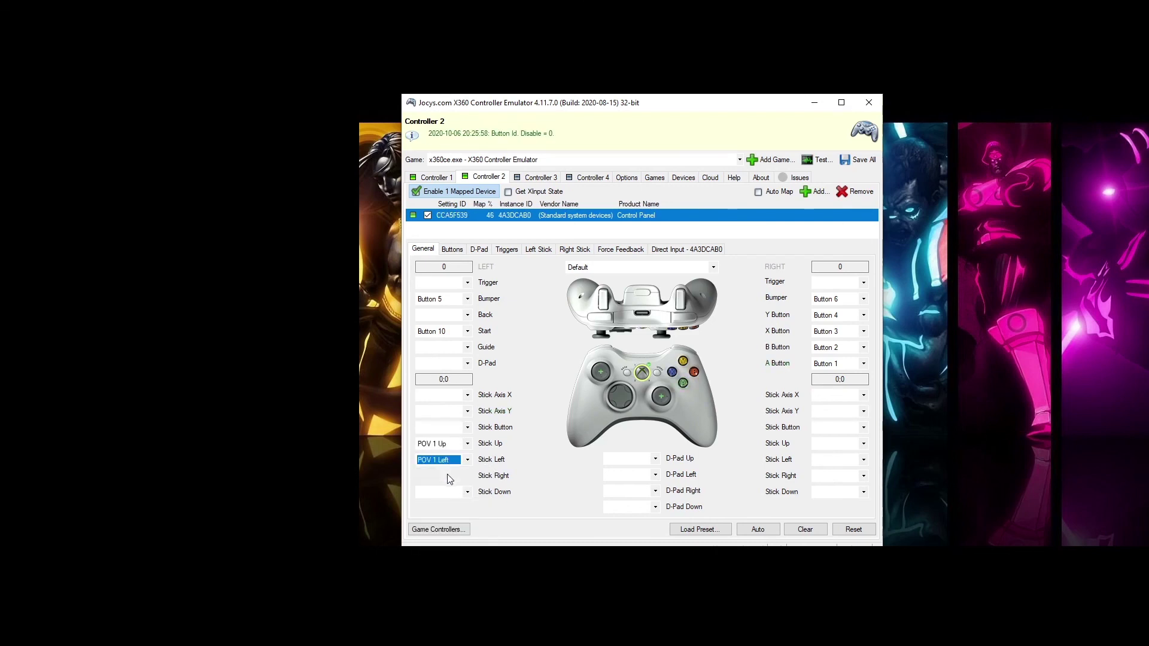
{"action": "left_click", "coordinate": [450, 476]}
{"action": "left_click", "coordinate": [457, 507]}
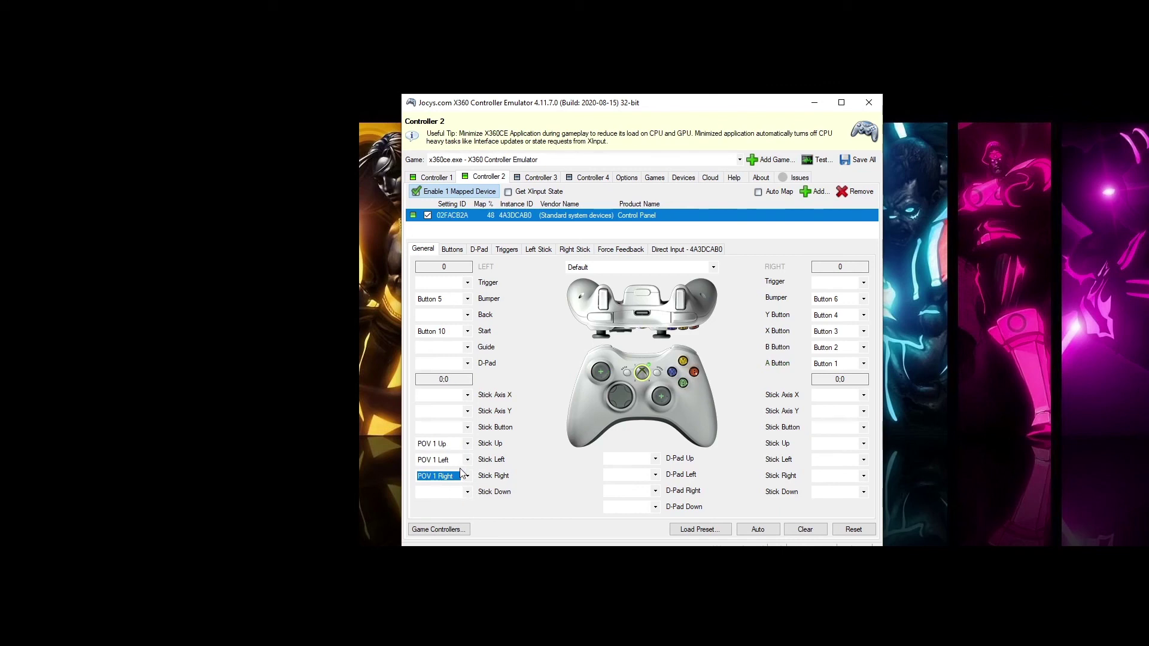
{"action": "left_click", "coordinate": [466, 493]}
{"action": "left_click", "coordinate": [467, 524]}
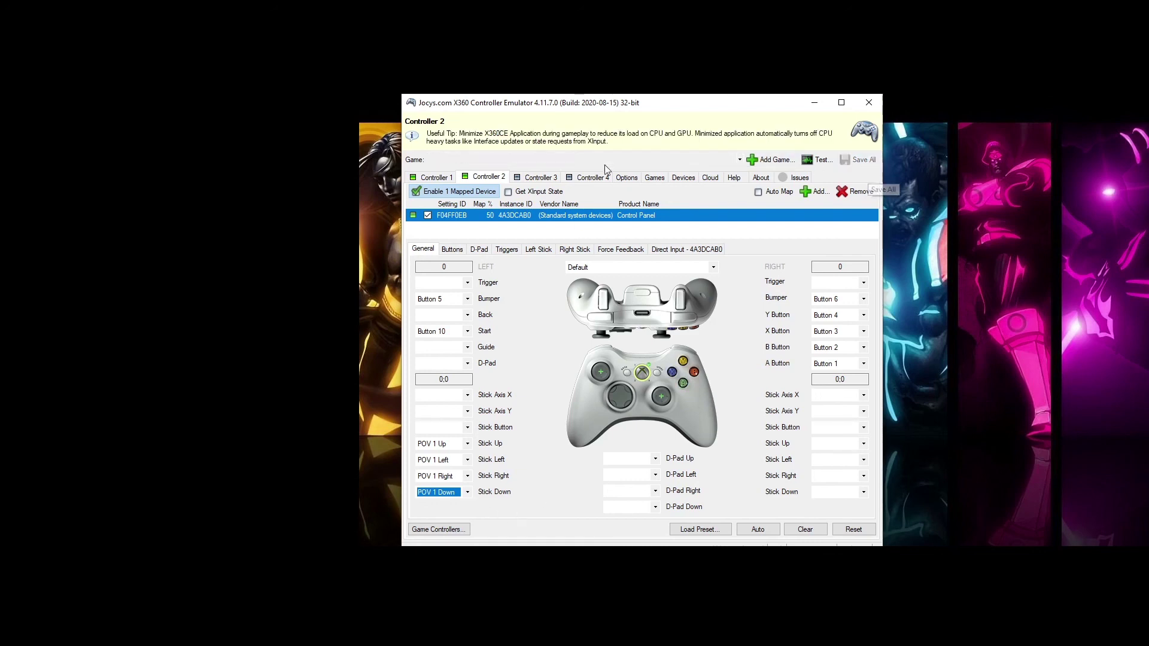
Step: Show the Games page listing x360ce.exe with Hook Mask 8300003F and Virtual emulation
{"action": "left_click", "coordinate": [653, 178]}
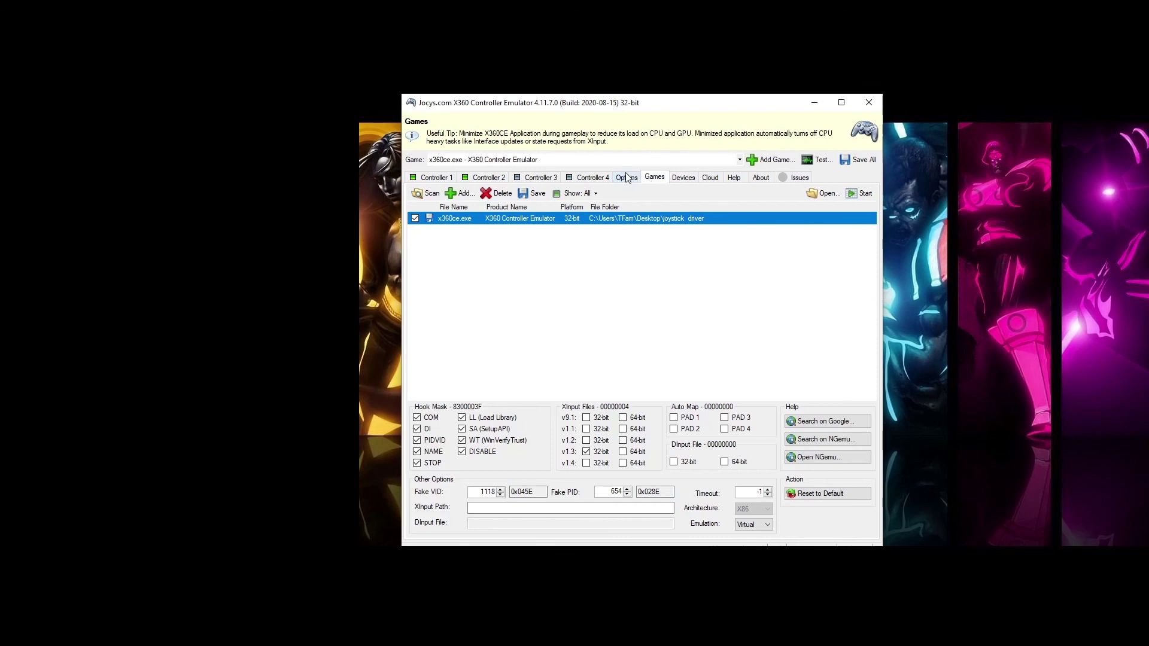